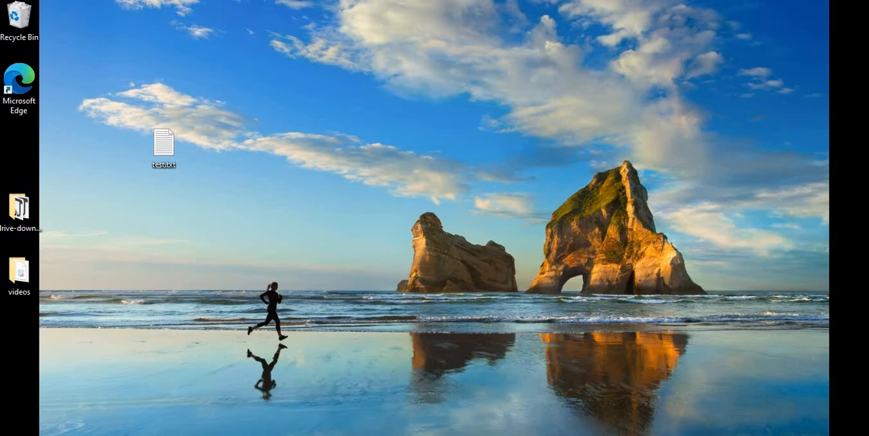
# - Switch to the browser, review the DevOps-Agents-rg resource group and the DevOps pipelines list, and open the demoAppsdas function app
pyautogui.hotkey('alt', 'Tab')
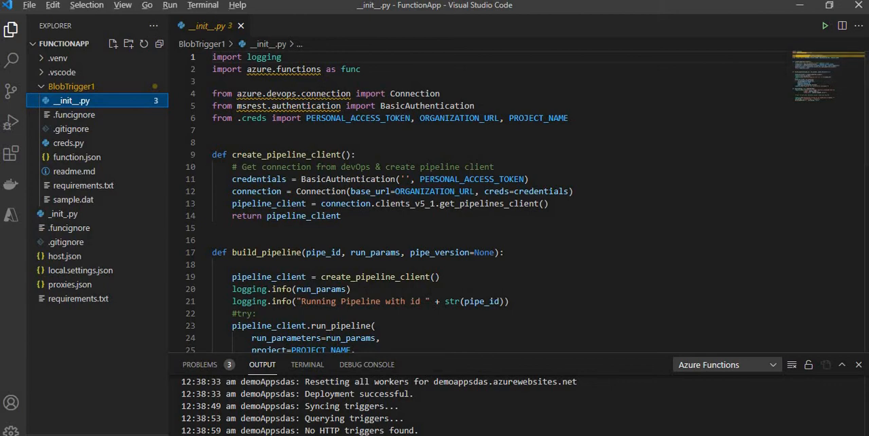
pyautogui.hotkey('alt', 'Tab')
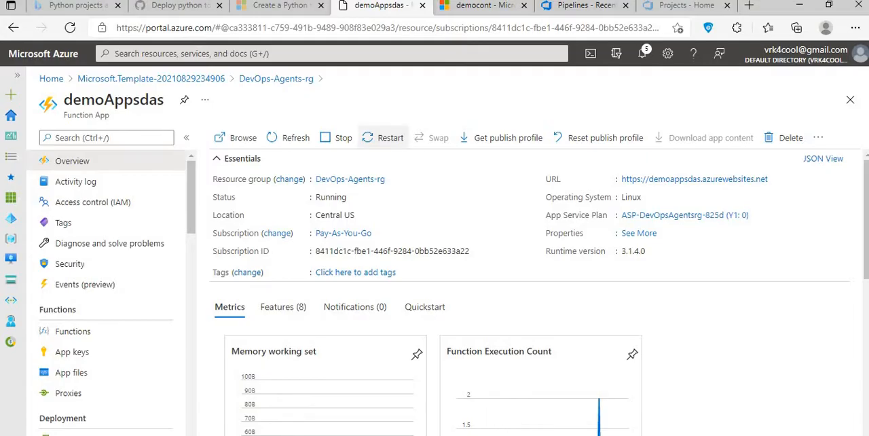
pyautogui.click(276, 78)
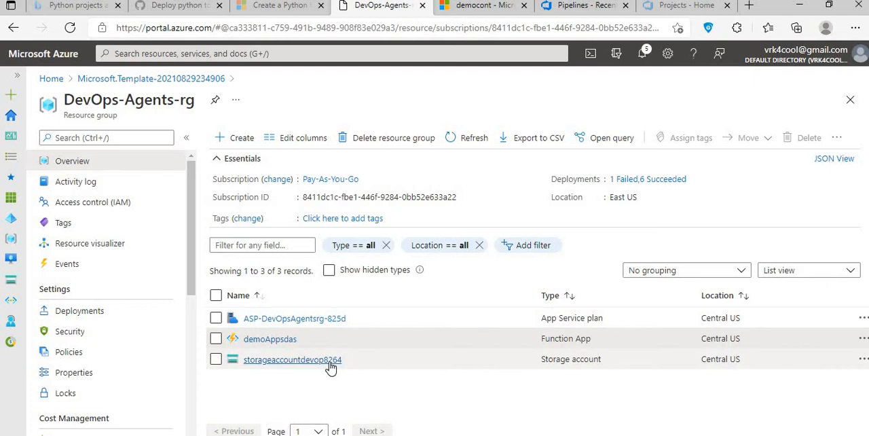
pyautogui.click(600, 7)
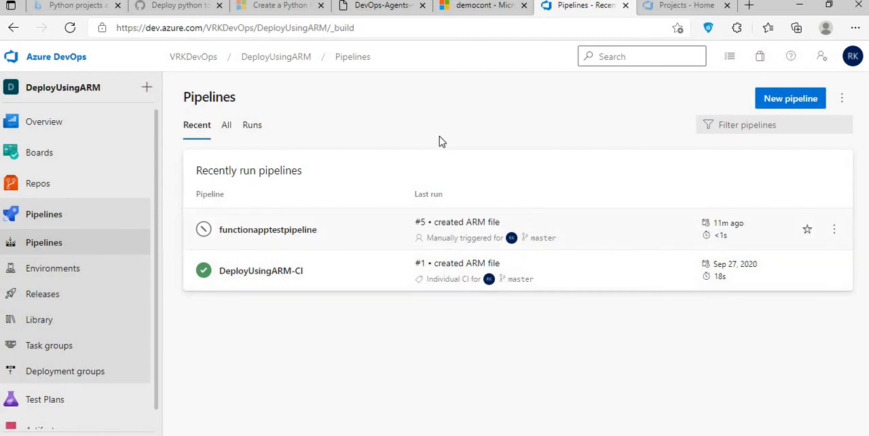
pyautogui.click(384, 8)
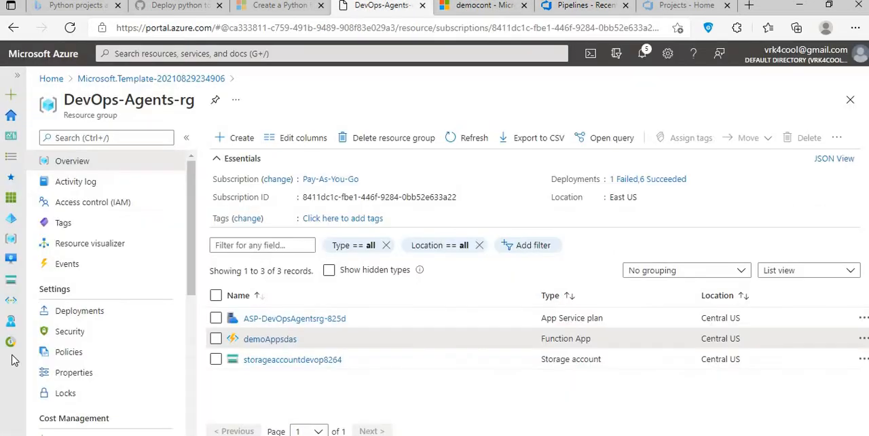
pyautogui.click(262, 342)
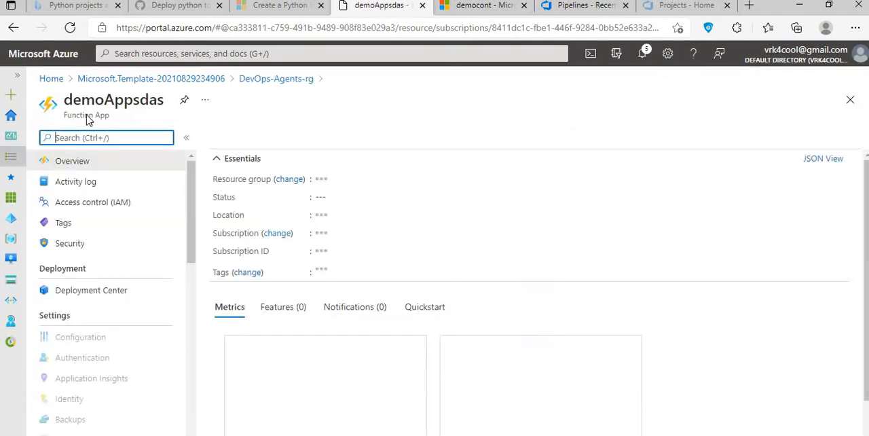
# - View the containers of the storageaccountdevop8264 storage account and open the democont container
pyautogui.click(485, 8)
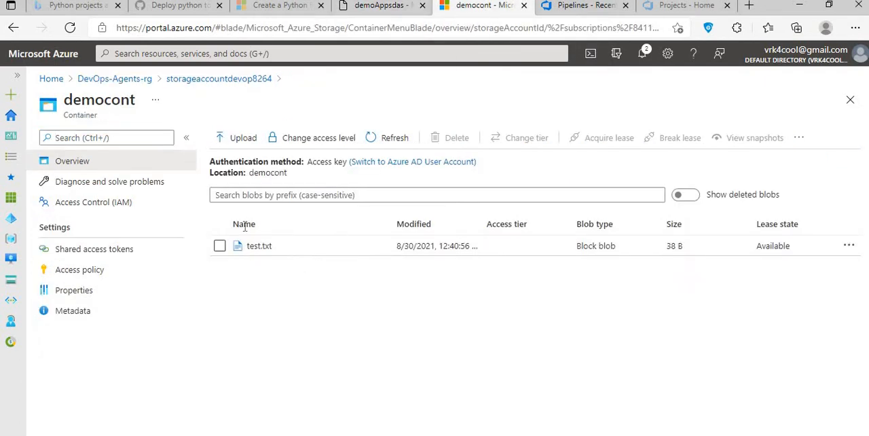
pyautogui.click(225, 79)
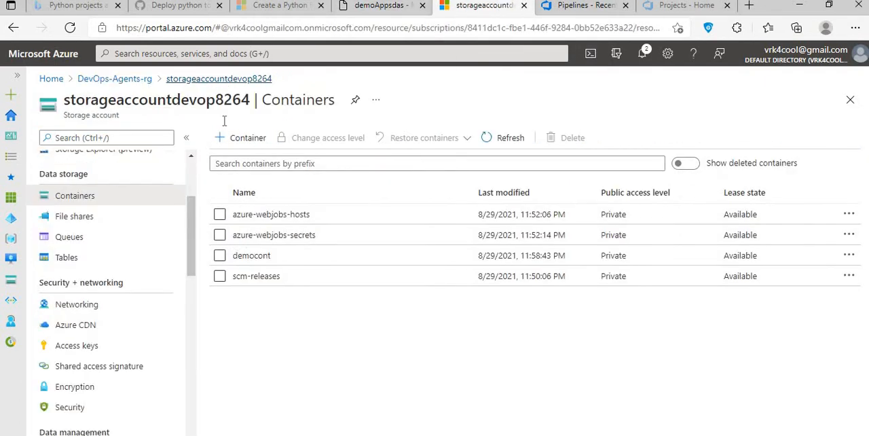
pyautogui.click(255, 257)
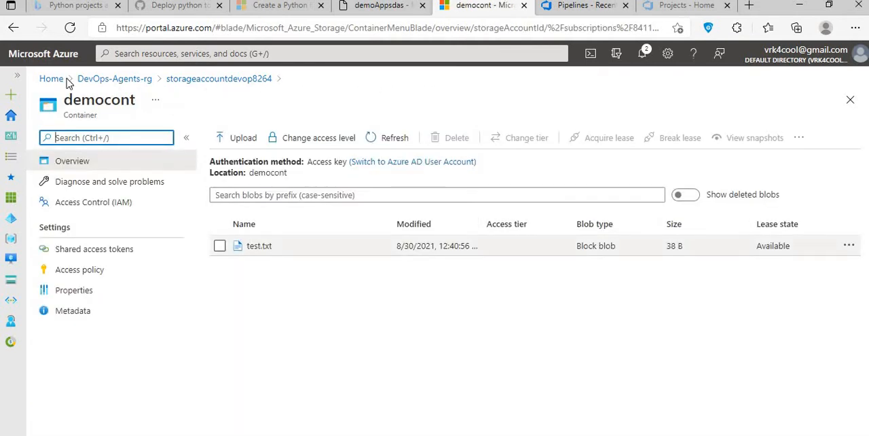
pyautogui.moveTo(72, 100); pyautogui.dragTo(111, 100)
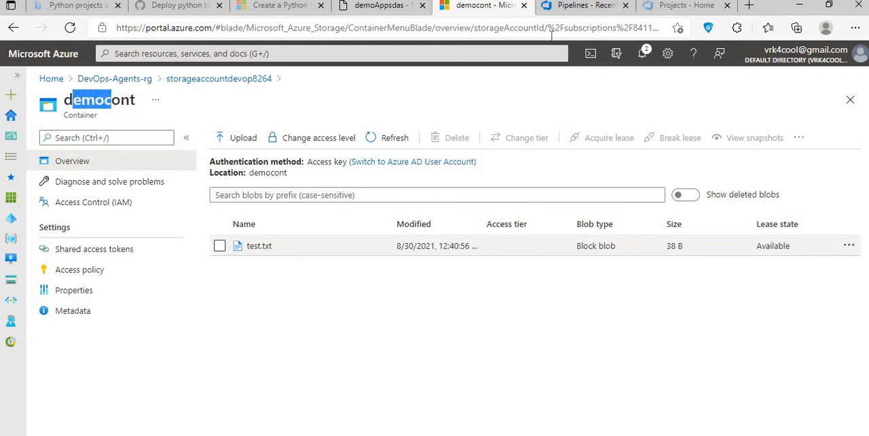
# - Review the run history of functionapptestpipeline in Azure DevOps and return to the demoAppsdas function app overview
pyautogui.click(588, 7)
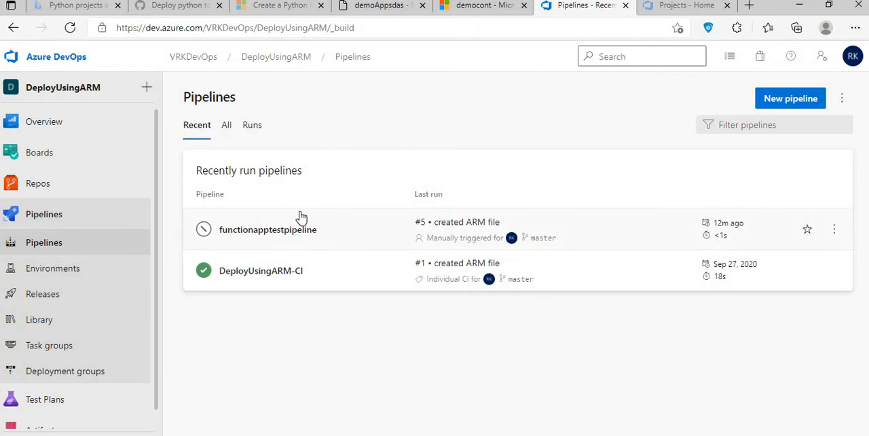
pyautogui.click(325, 238)
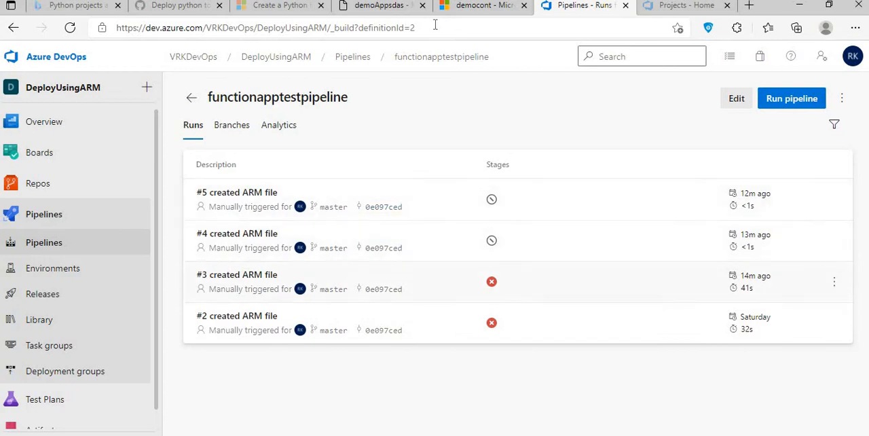
pyautogui.click(485, 7)
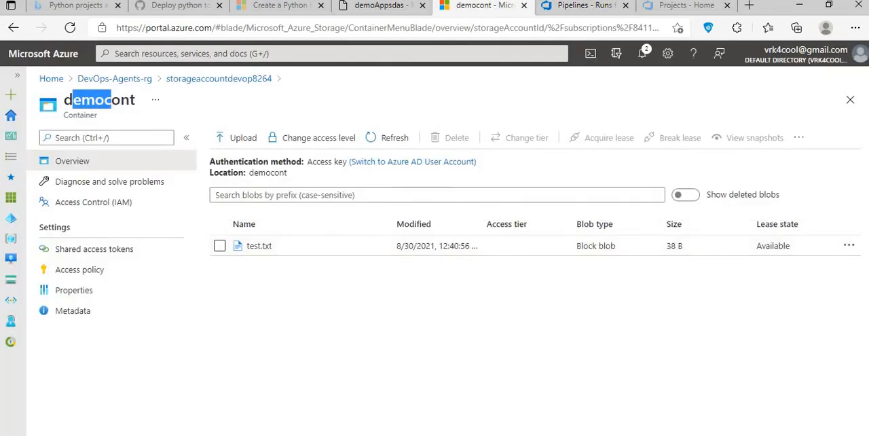
pyautogui.click(380, 7)
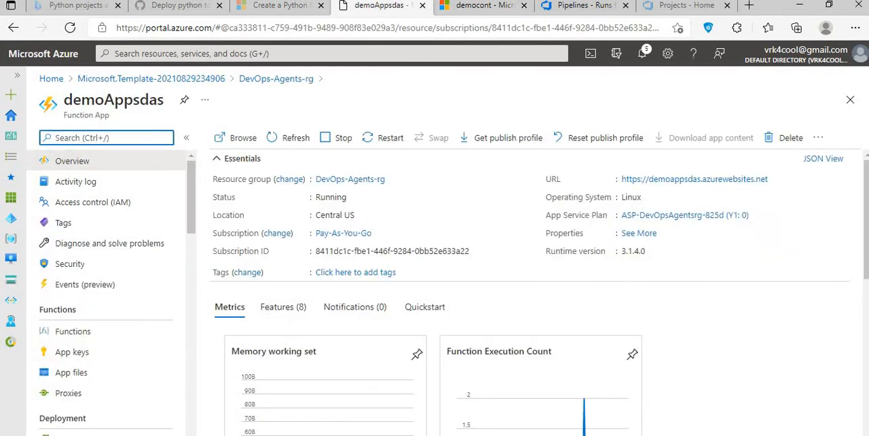
# - Open creds.py in Visual Studio Code and compare its organization URL and project name with the VRKDevOps page in Azure DevOps
pyautogui.click(548, 434)
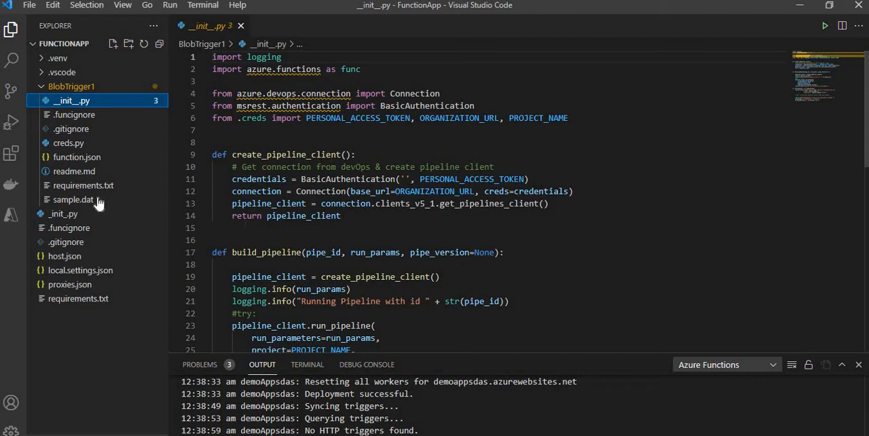
pyautogui.click(74, 145)
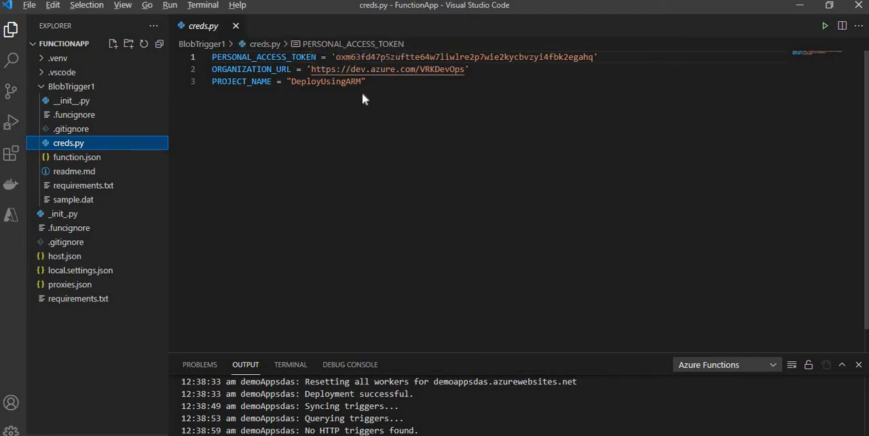
pyautogui.hotkey('alt', 'Tab')
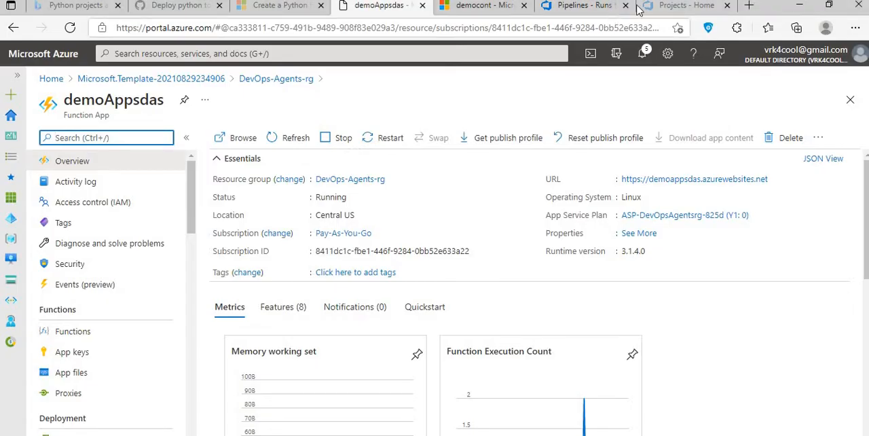
pyautogui.click(686, 12)
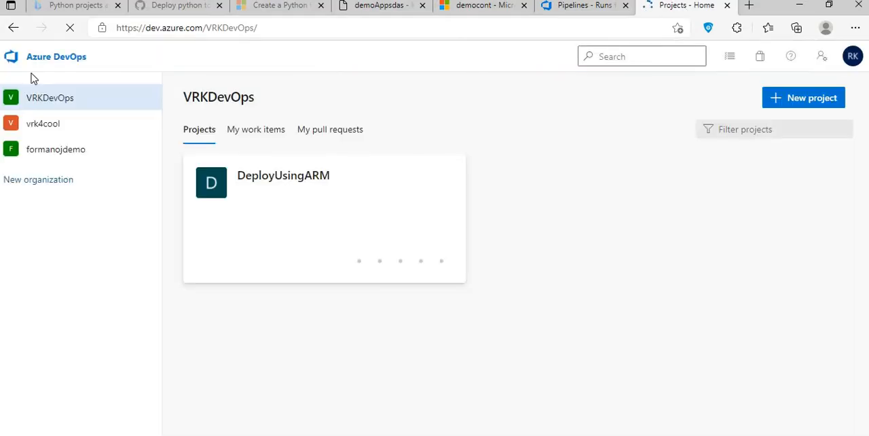
pyautogui.click(262, 28)
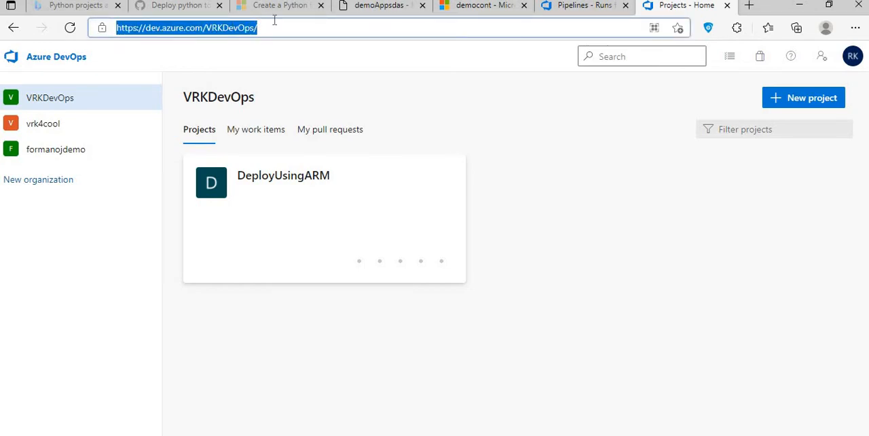
pyautogui.hotkey('alt', 'Tab')
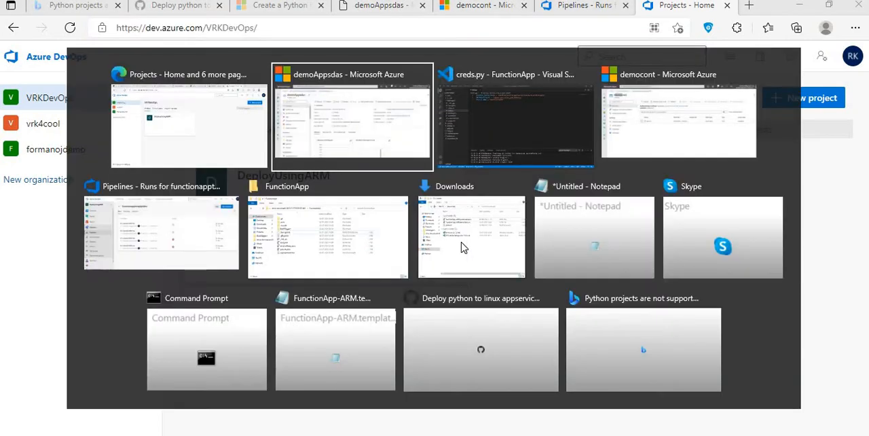
pyautogui.click(657, 6)
pyautogui.hotkey('alt', 'Tab')
pyautogui.press('Tab')
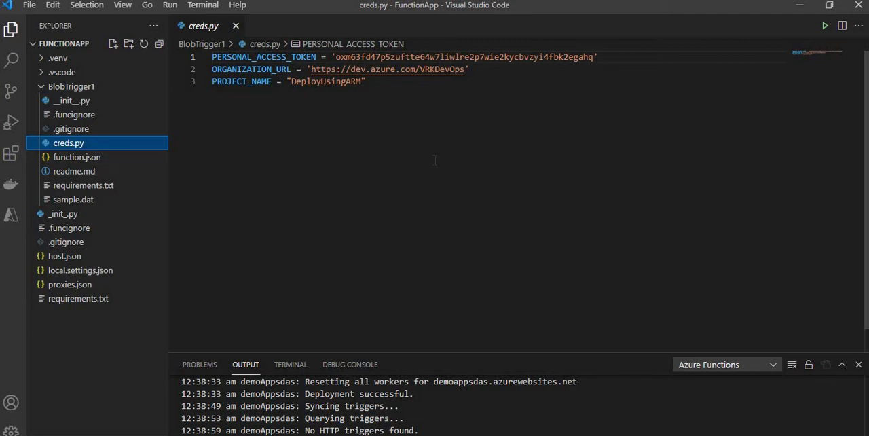
# - Switch to the browser and open the personal access tokens page in the VRKDevOps user settings
pyautogui.hotkey('alt', 'Tab')
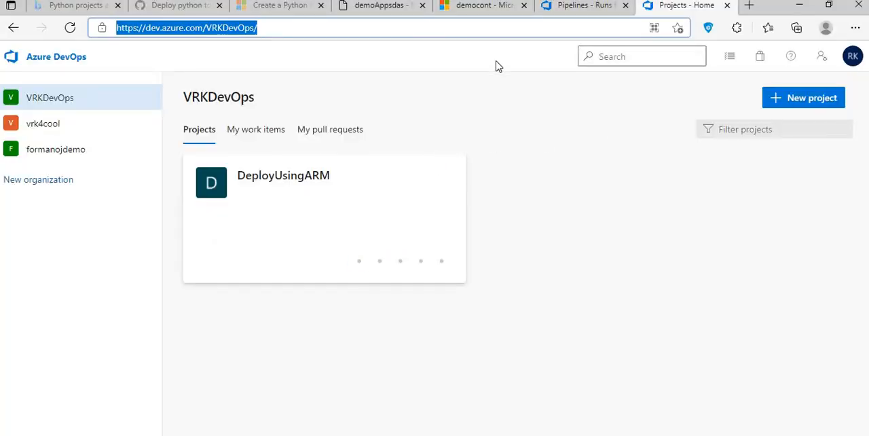
pyautogui.click(494, 58)
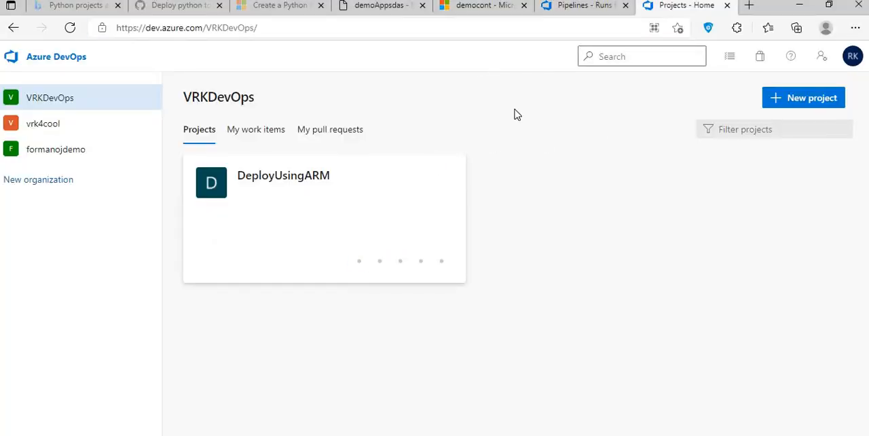
pyautogui.click(822, 60)
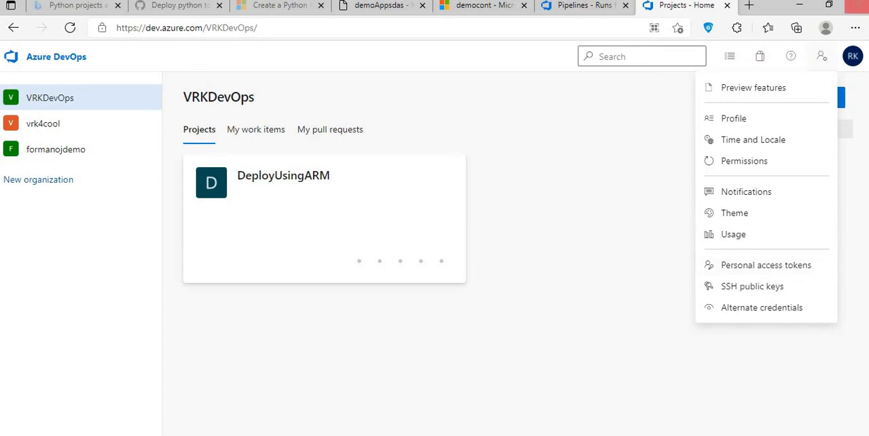
pyautogui.click(765, 266)
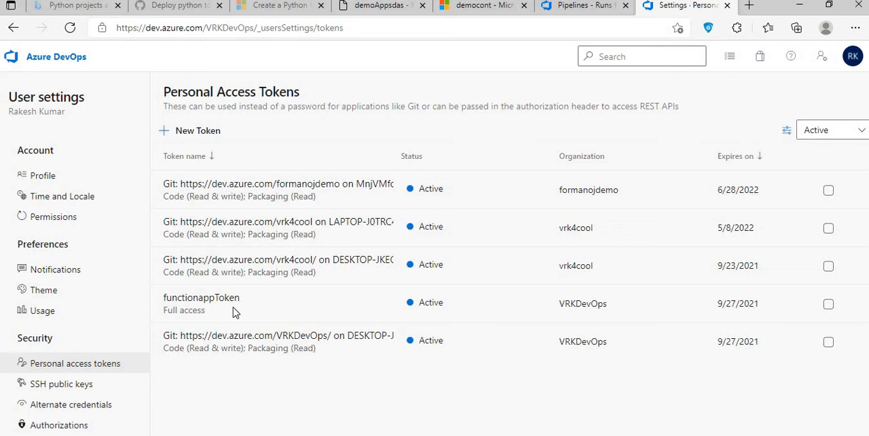
pyautogui.click(199, 134)
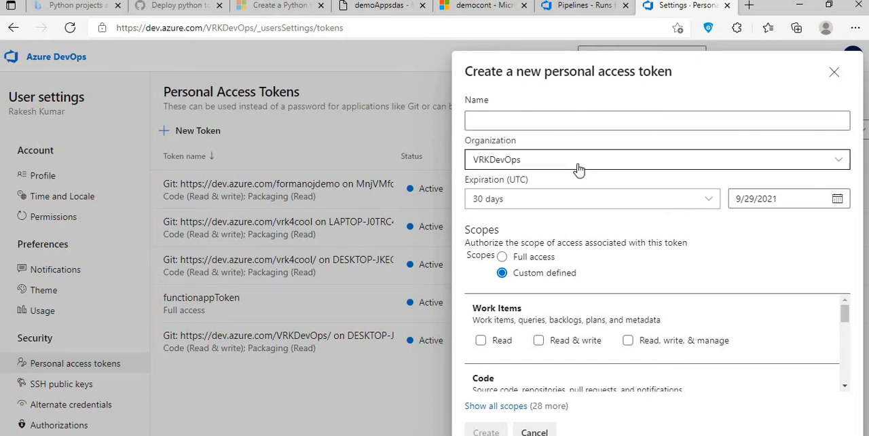
pyautogui.click(840, 161)
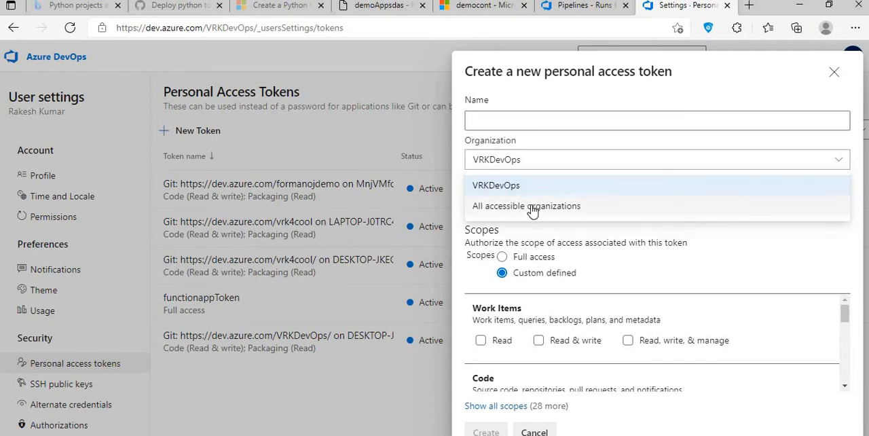
pyautogui.click(510, 162)
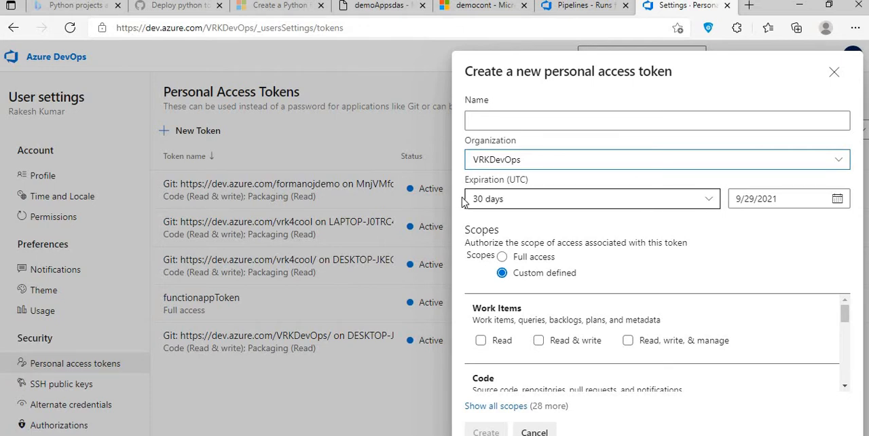
pyautogui.click(710, 199)
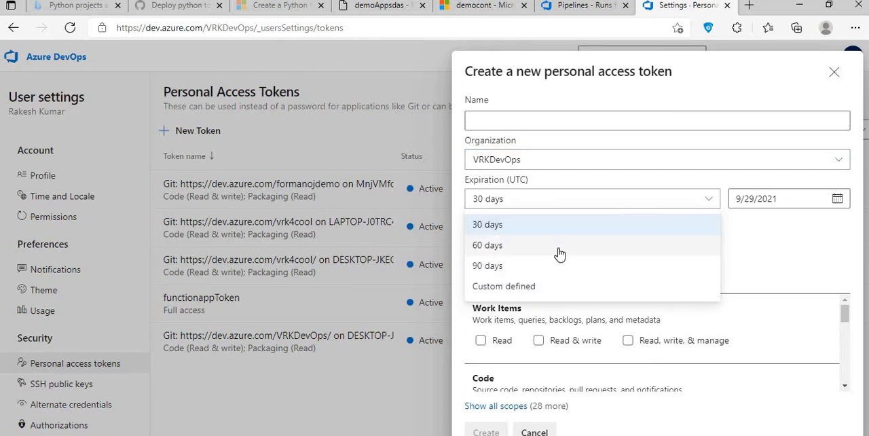
pyautogui.click(458, 212)
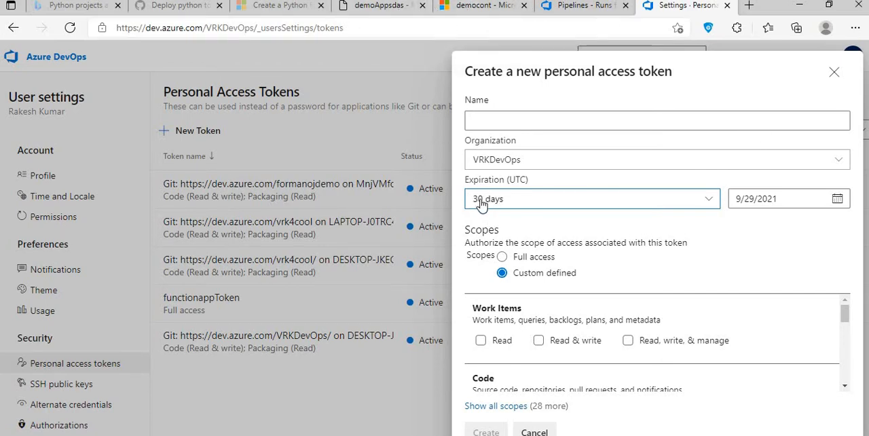
pyautogui.click(501, 257)
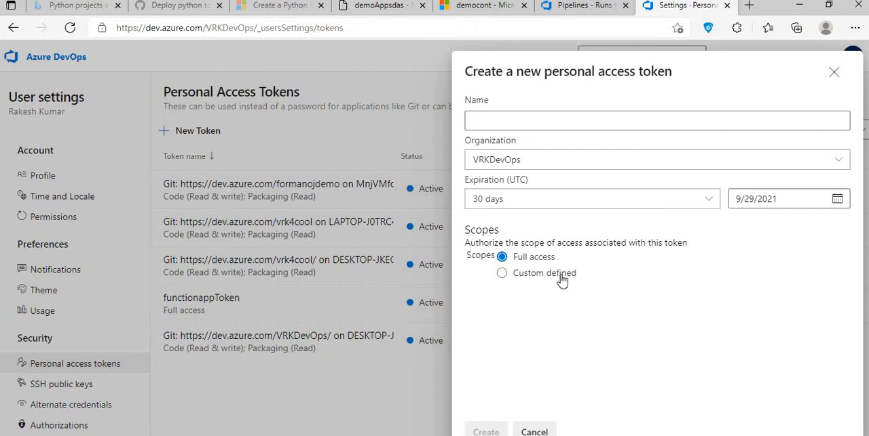
pyautogui.click(705, 203)
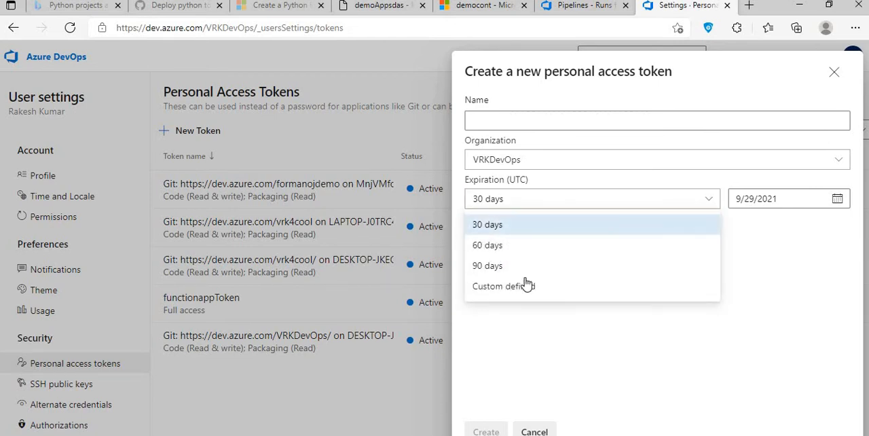
pyautogui.click(452, 234)
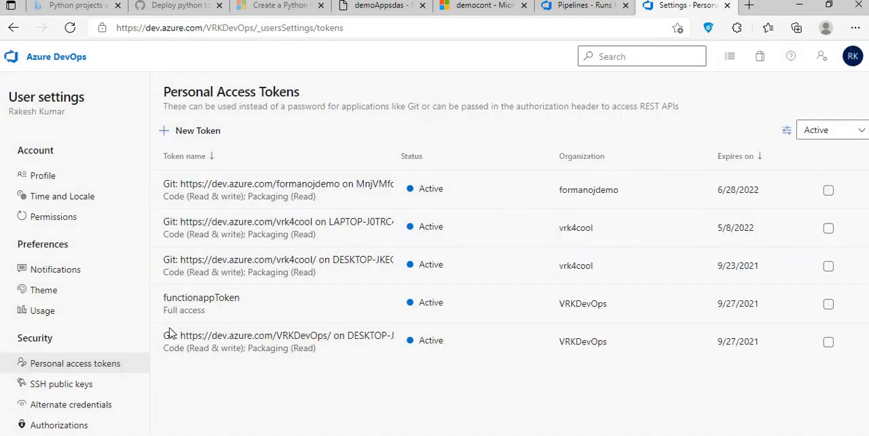
# - Start a new personal access token and review the custom-defined scopes offered, such as Code, Build, Release and Packaging
pyautogui.click(202, 131)
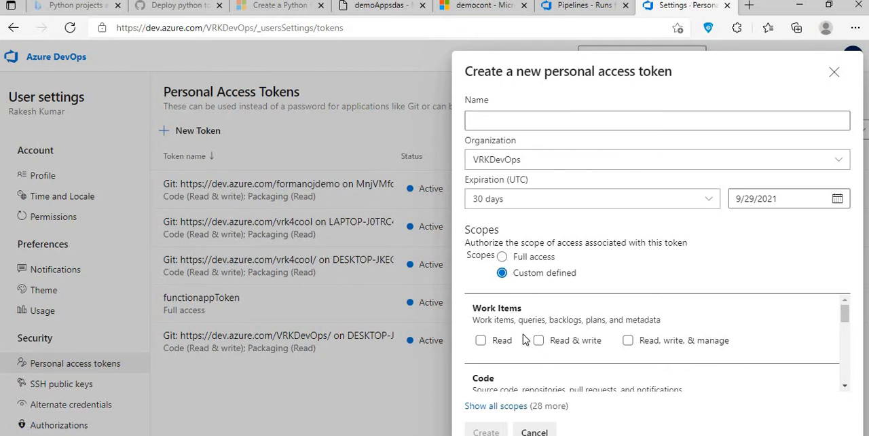
pyautogui.scroll(-2, 660, 349)
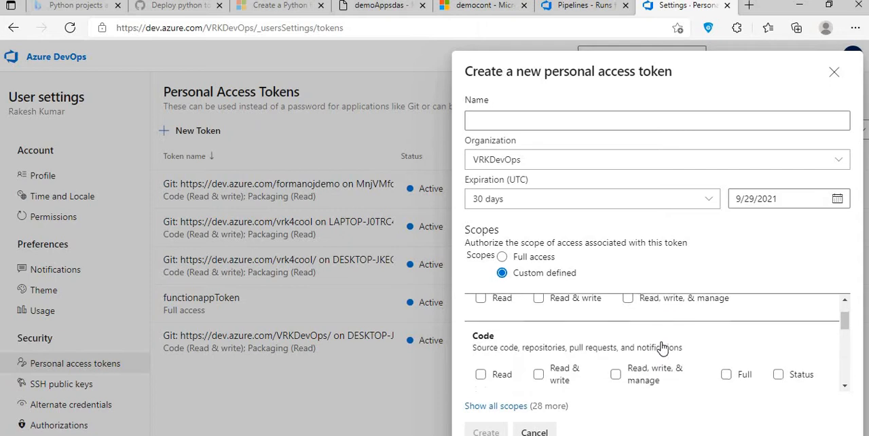
pyautogui.scroll(-1, 662, 348)
pyautogui.scroll(-1, 663, 348)
pyautogui.scroll(1, 663, 345)
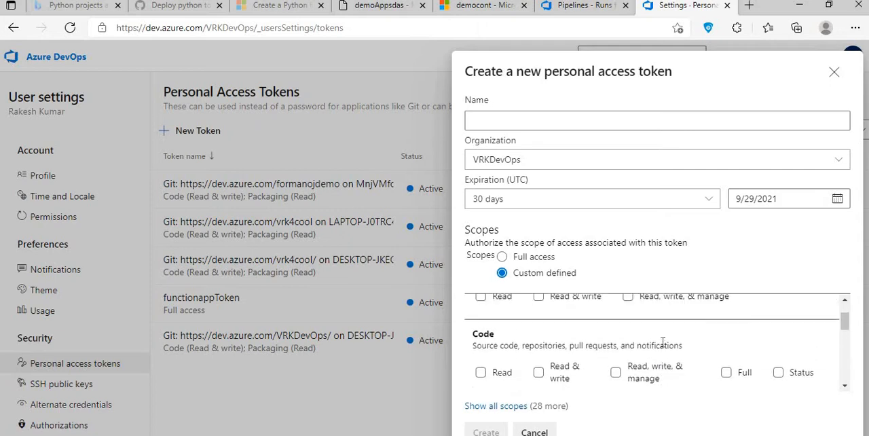
pyautogui.scroll(-2, 662, 343)
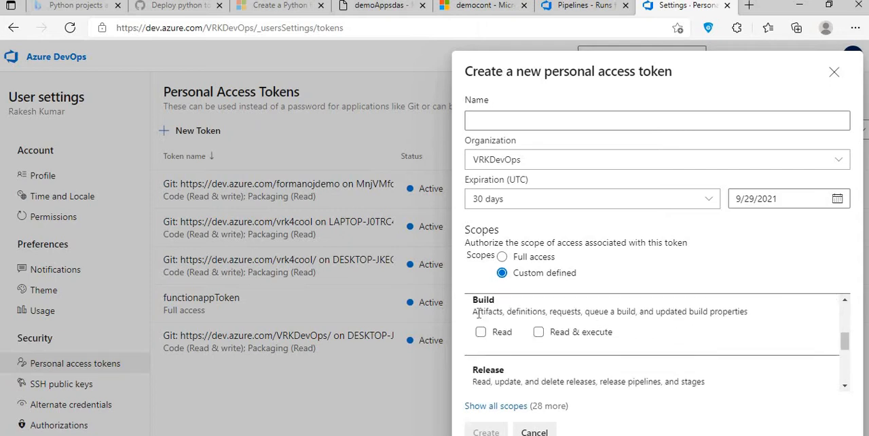
pyautogui.moveTo(477, 311); pyautogui.dragTo(680, 351)
pyautogui.scroll(-3, 681, 351)
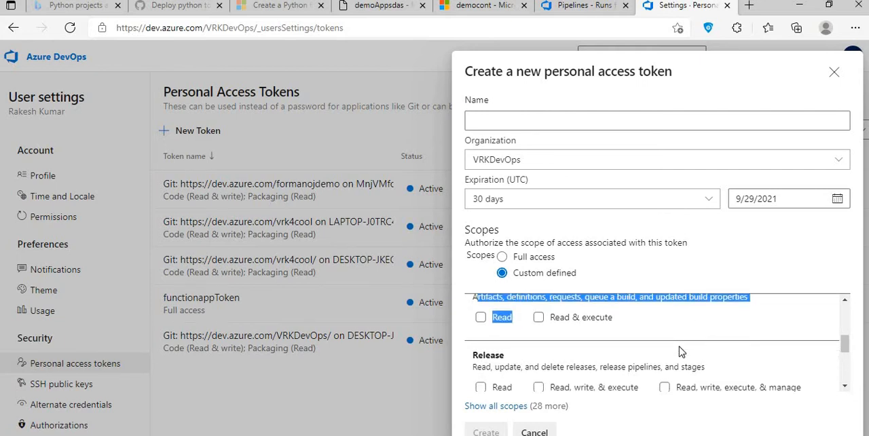
pyautogui.scroll(-1, 595, 356)
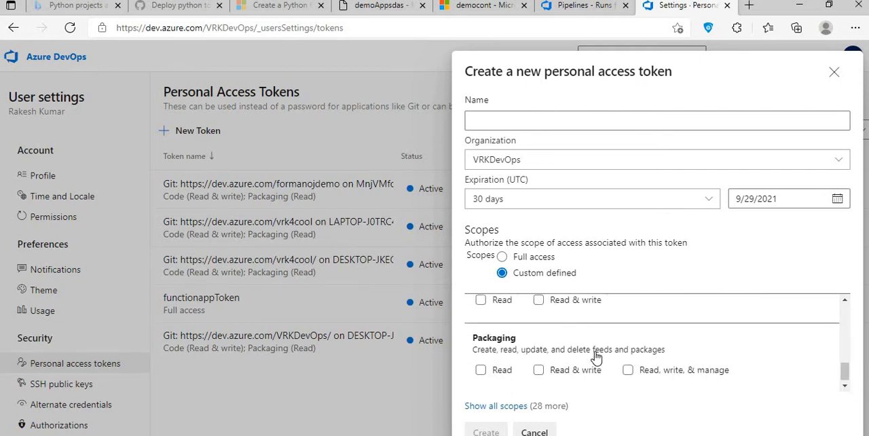
pyautogui.scroll(2, 593, 351)
pyautogui.scroll(1, 592, 351)
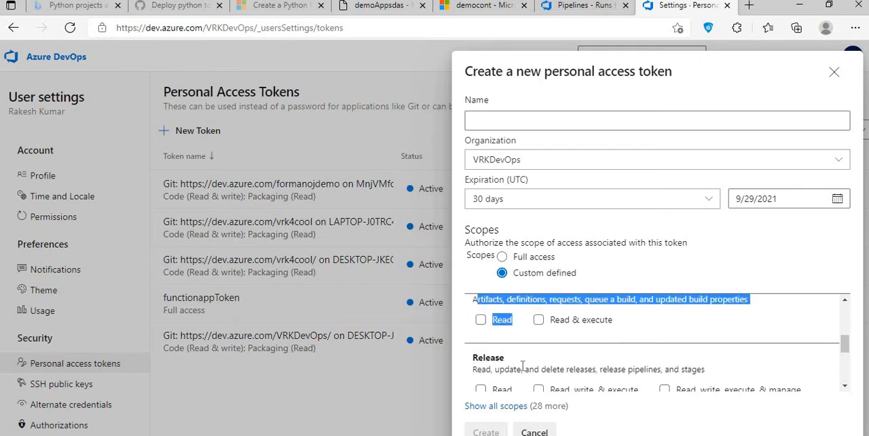
pyautogui.scroll(-1, 694, 385)
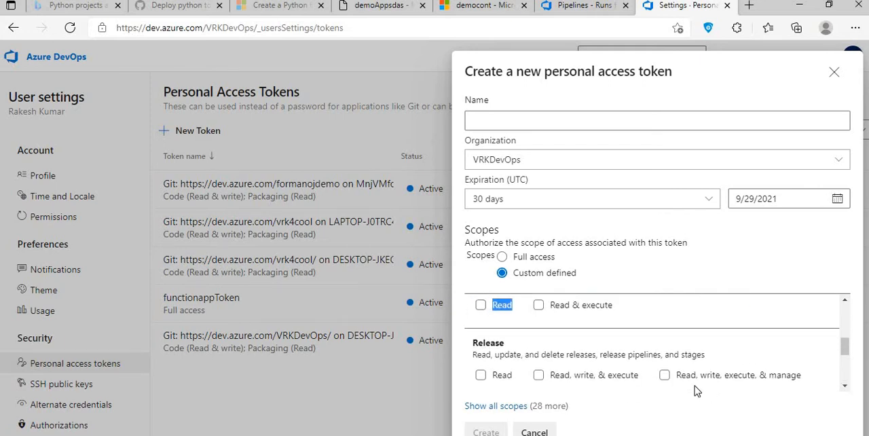
pyautogui.click(464, 332)
pyautogui.scroll(3, 549, 354)
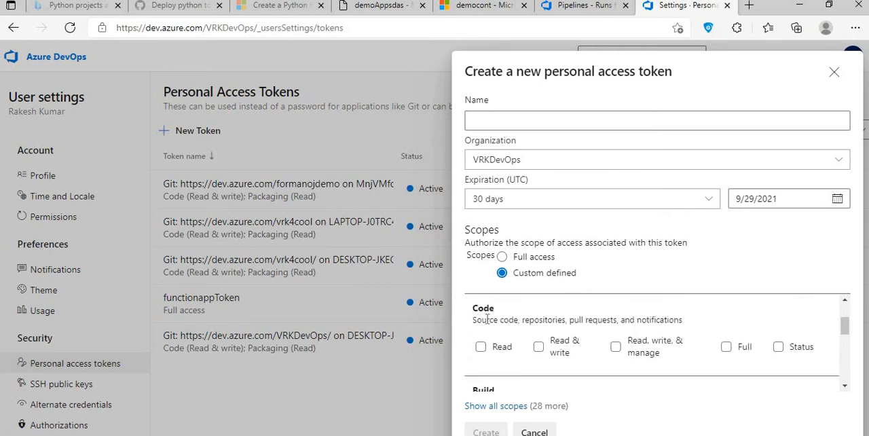
pyautogui.moveTo(477, 320); pyautogui.dragTo(528, 275)
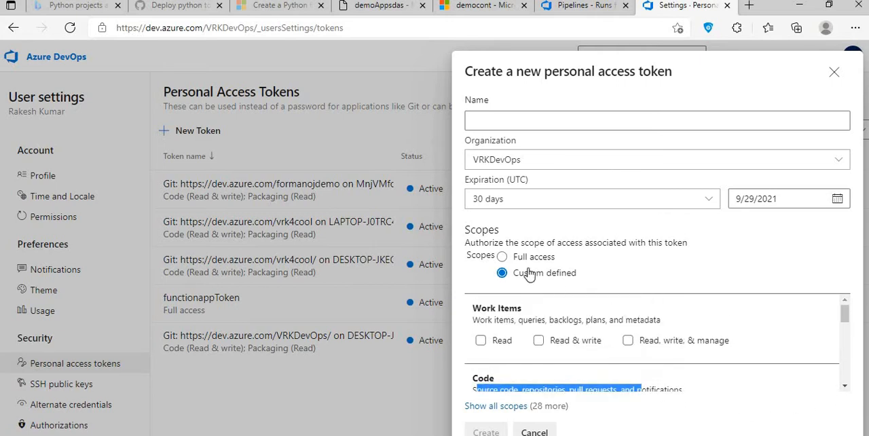
# - Create the personal access token with full access, naming it demotoken
pyautogui.click(504, 258)
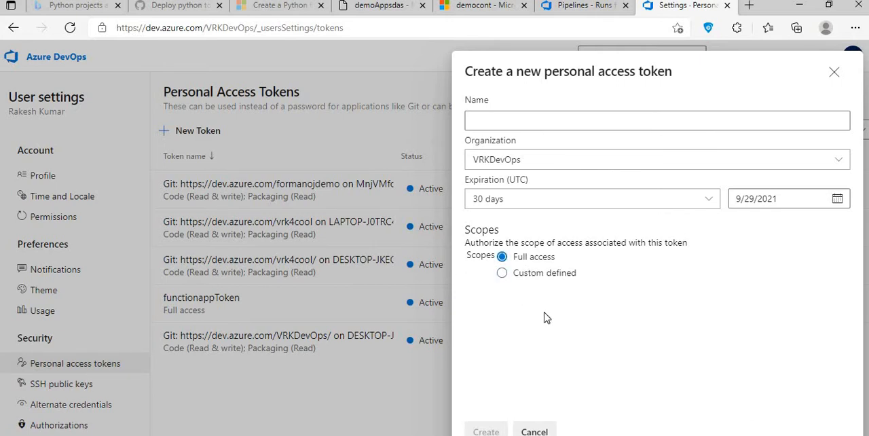
pyautogui.click(493, 122)
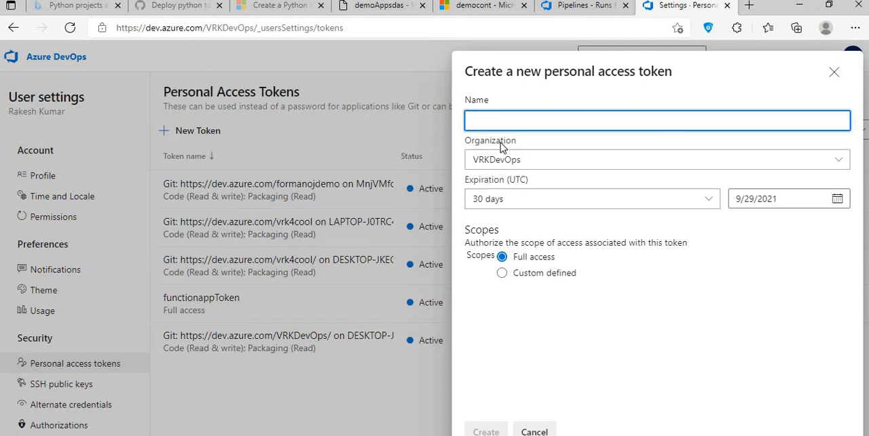
pyautogui.write('demotoken')
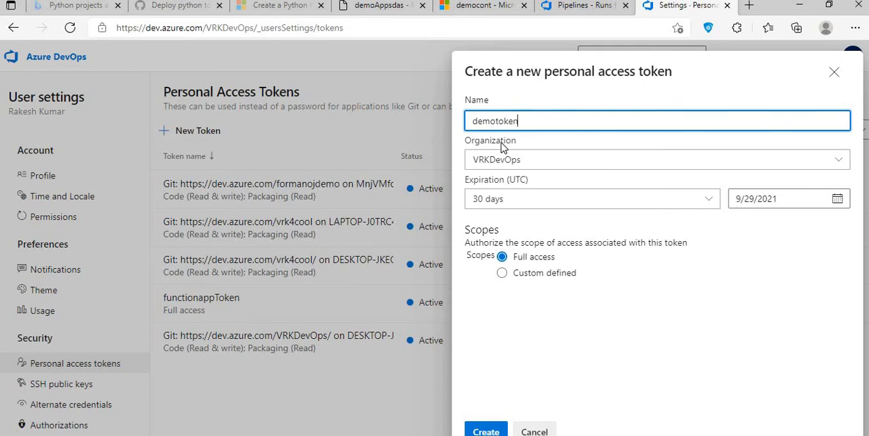
pyautogui.click(480, 431)
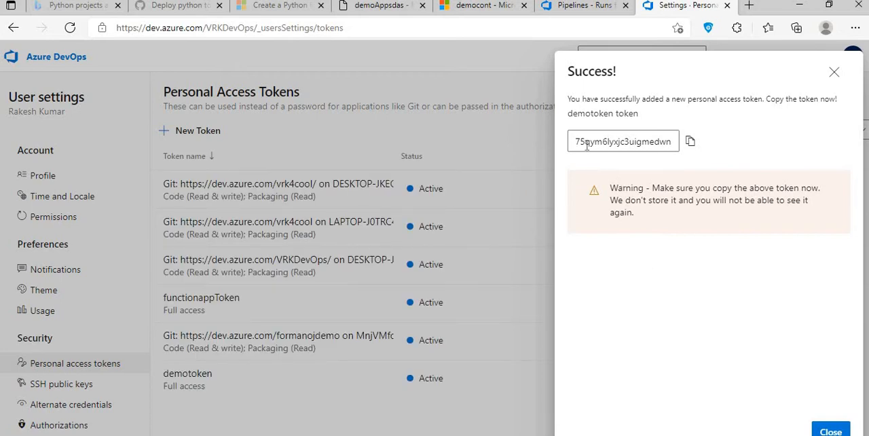
# - Copy the generated personal access token and close its confirmation
pyautogui.click(689, 143)
pyautogui.moveTo(652, 188); pyautogui.dragTo(727, 220)
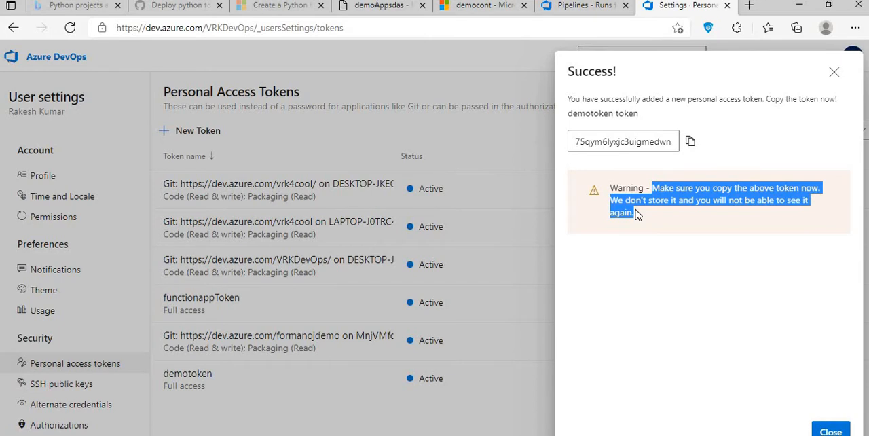
pyautogui.click(690, 141)
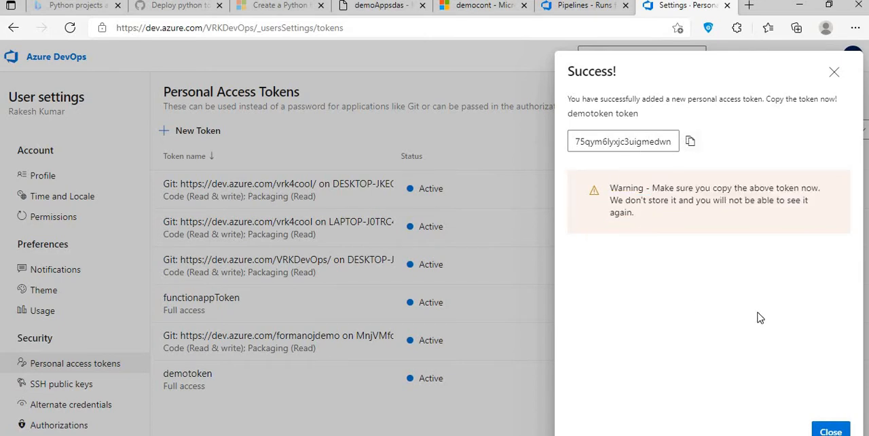
pyautogui.click(831, 430)
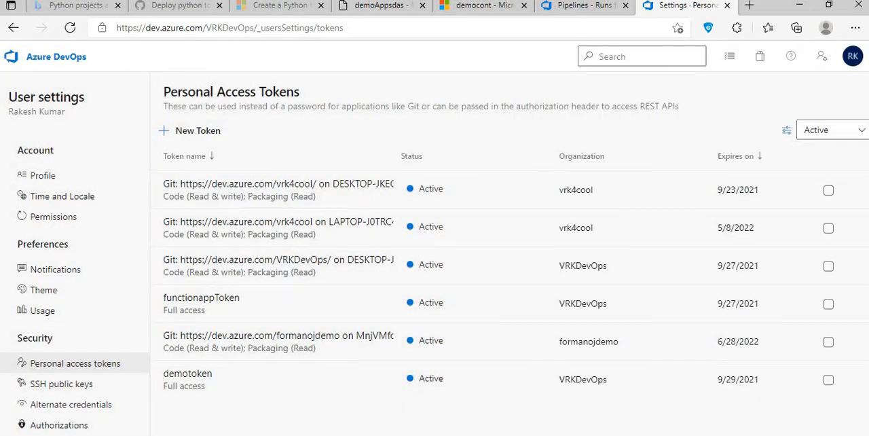
# - Switch to Visual Studio Code, check the blob binding in function.json and examine the create_pipeline_client function in BlobTrigger1's __init__.py
pyautogui.click(536, 434)
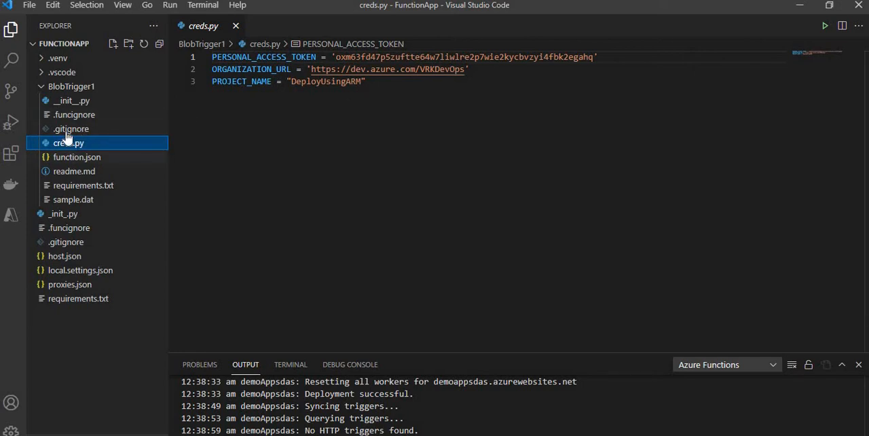
pyautogui.click(70, 101)
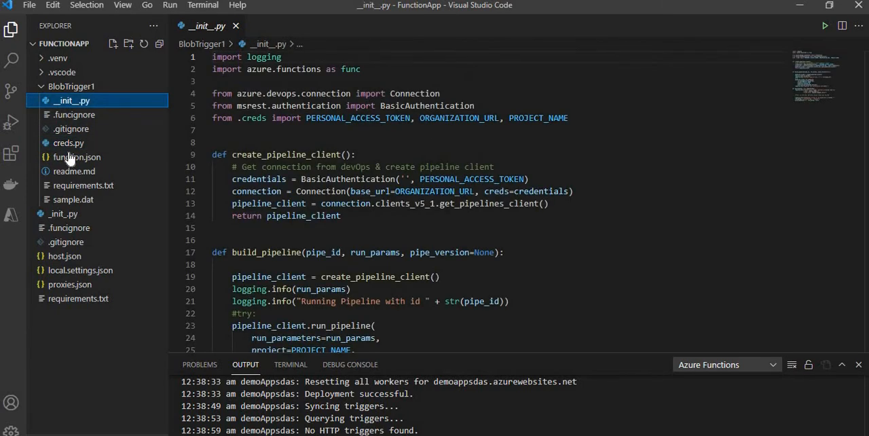
pyautogui.click(70, 158)
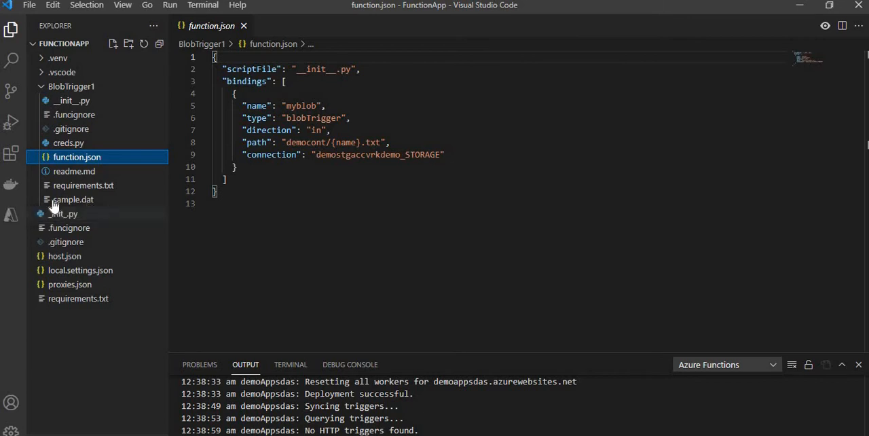
pyautogui.click(72, 101)
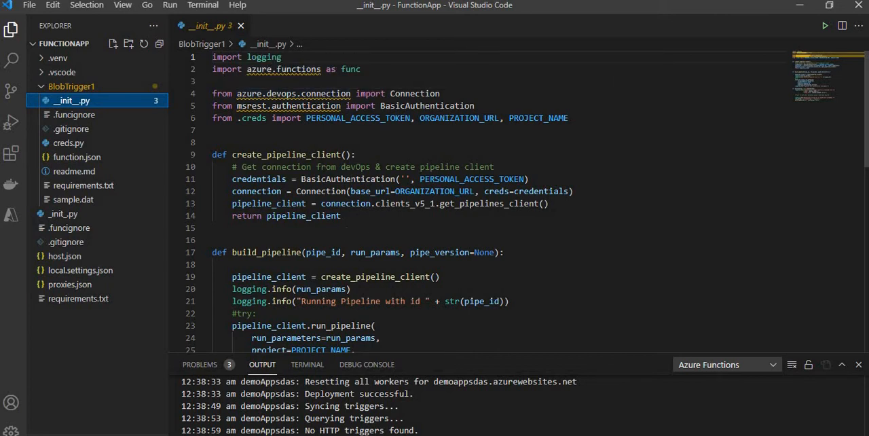
pyautogui.moveTo(433, 177)
pyautogui.click(260, 178)
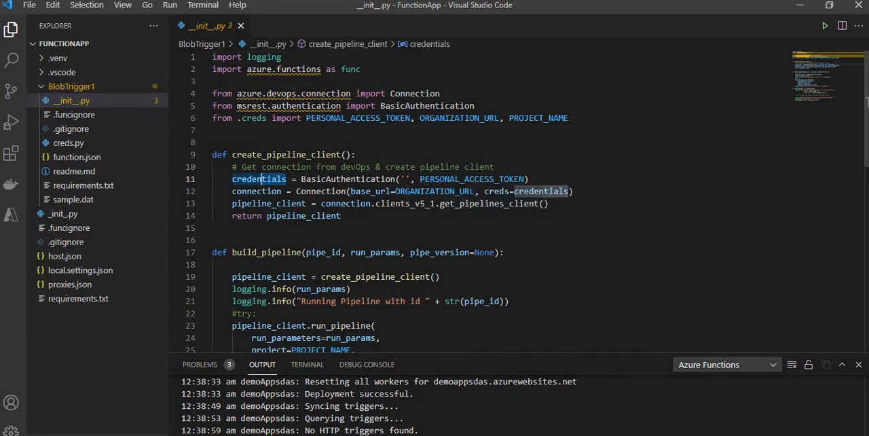
pyautogui.click(405, 191)
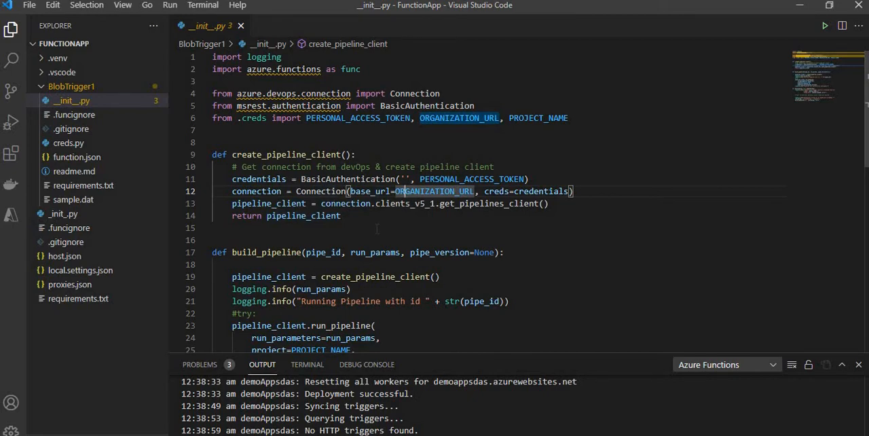
# - Switch to the browser, check the demotoken entry among the personal access tokens and view all pipelines of the DeployUsingARM project
pyautogui.hotkey('alt', 'Tab')
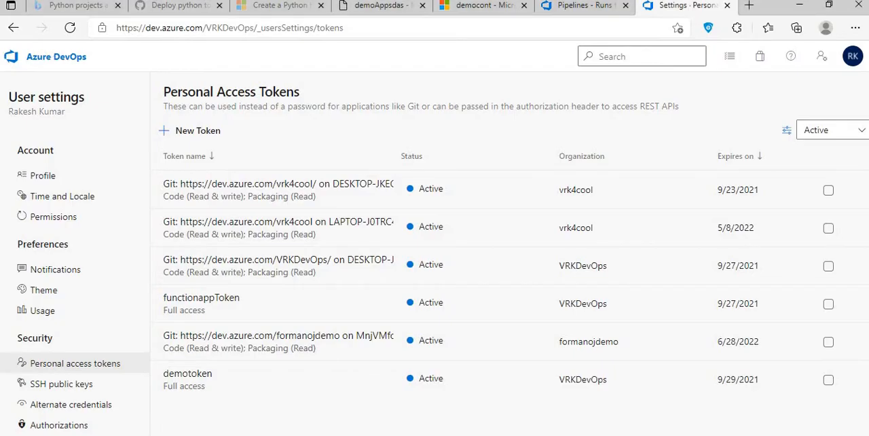
pyautogui.click(828, 380)
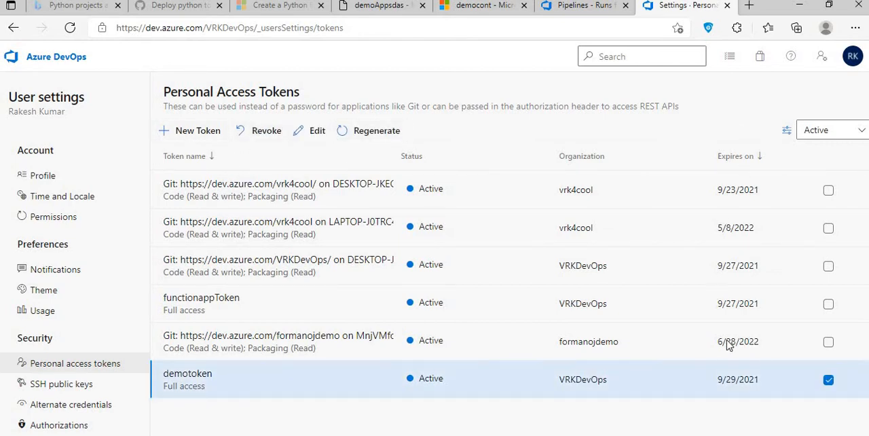
pyautogui.click(828, 381)
pyautogui.click(584, 6)
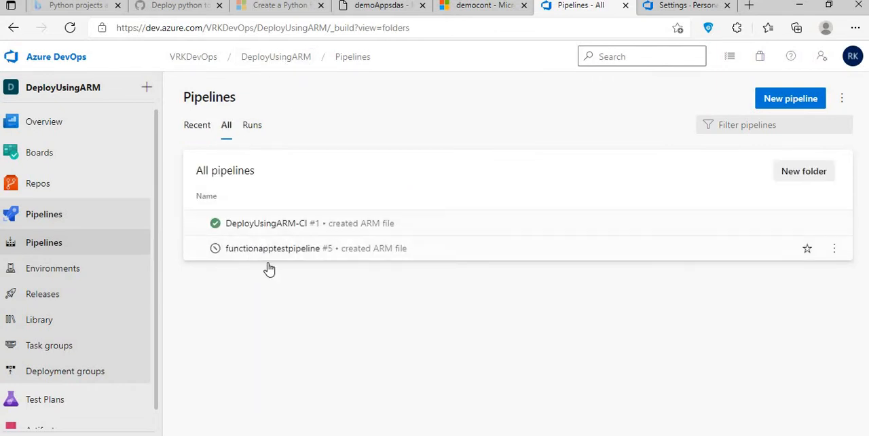
# - Return to Visual Studio Code and examine the build_pipeline and main functions in __init__.py
pyautogui.hotkey('alt', 'Tab')
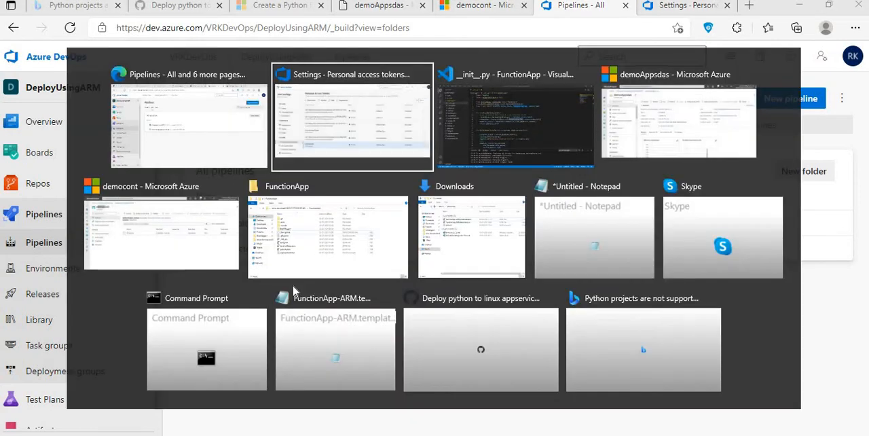
pyautogui.hotkey('alt', 'Tab')
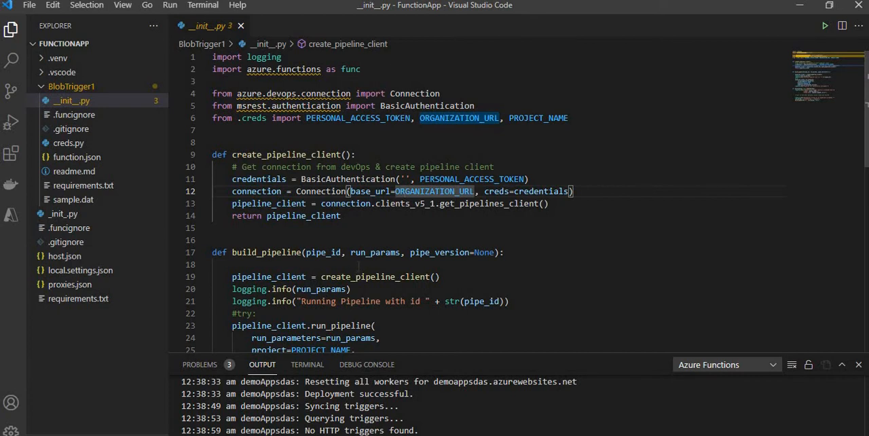
pyautogui.scroll(-5, 360, 268)
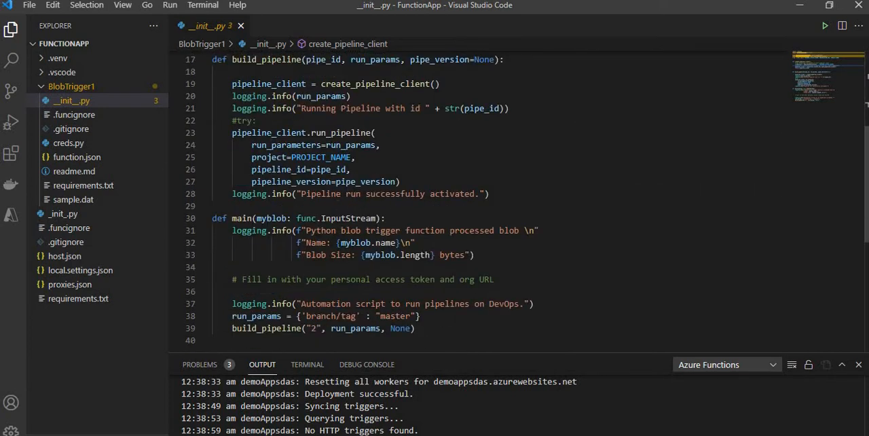
pyautogui.scroll(2, 475, 196)
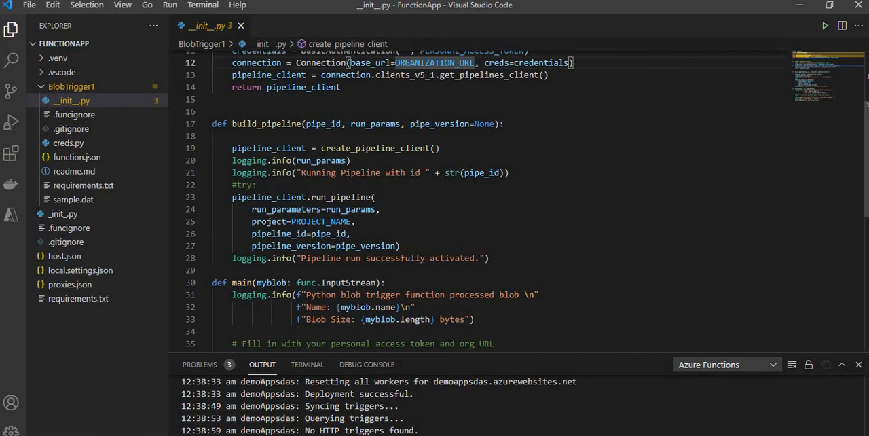
# - Switch to the browser, check the DeployUsingARM-CI pipeline's name and definition ID in its URL, and return to the pipelines list
pyautogui.hotkey('alt', 'Tab')
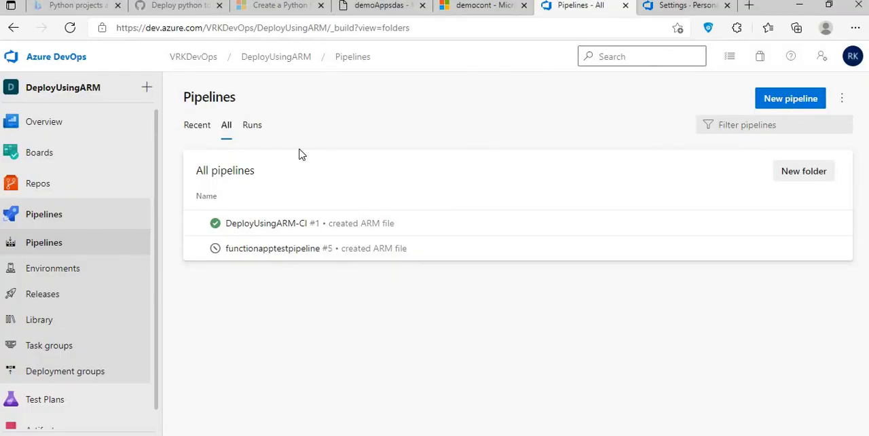
pyautogui.click(259, 227)
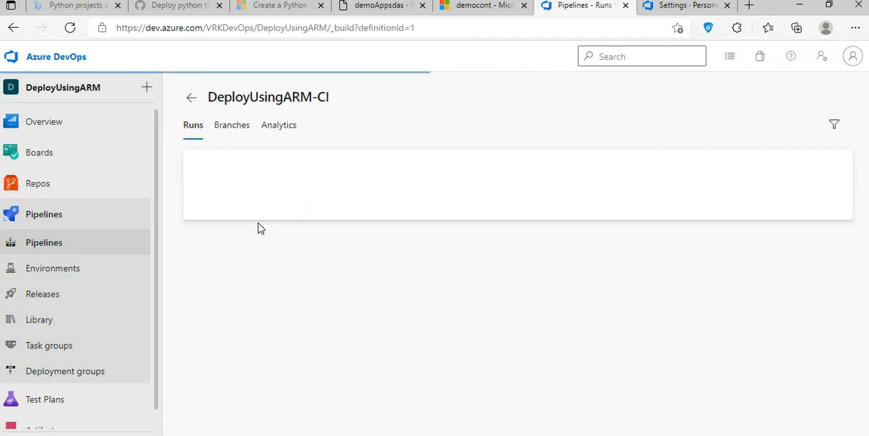
pyautogui.click(129, 28)
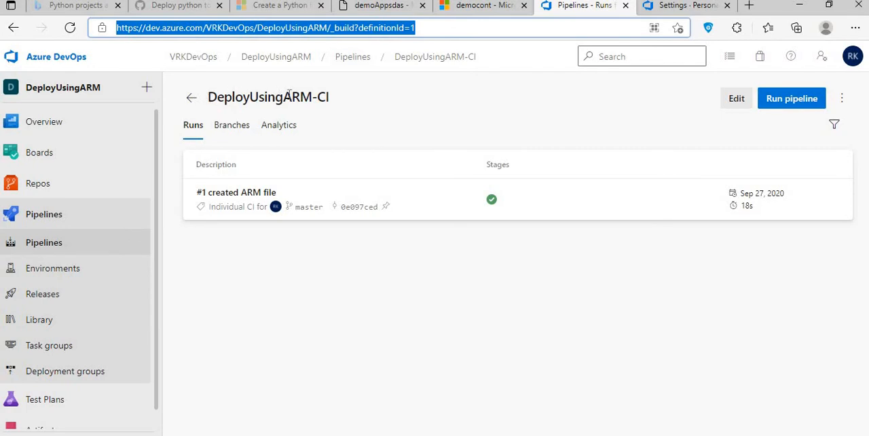
pyautogui.moveTo(208, 97); pyautogui.dragTo(325, 96)
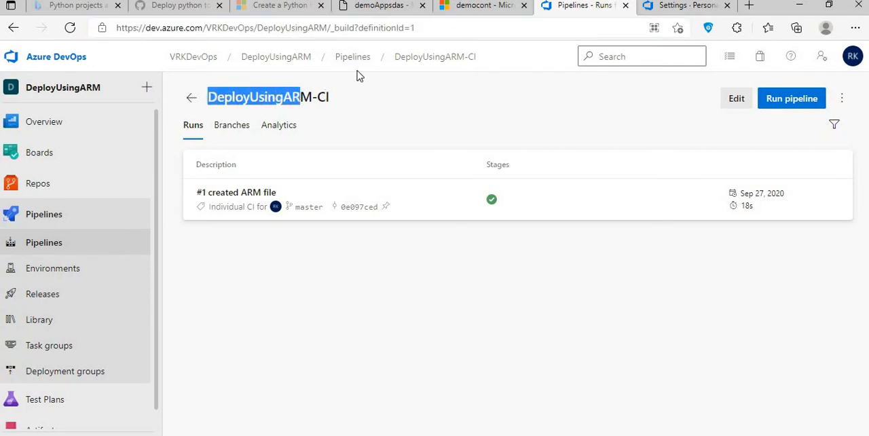
pyautogui.click(191, 98)
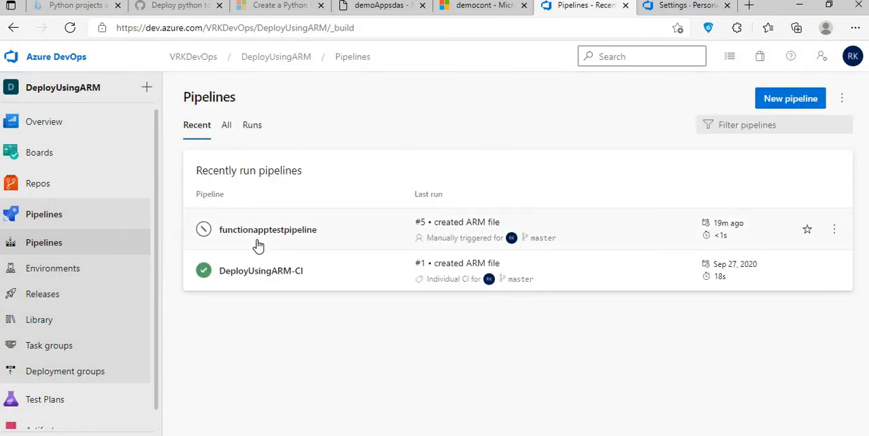
# - Open functionapptestpipeline from the list of all pipelines and check its name and the definition ID in its URL
pyautogui.click(258, 243)
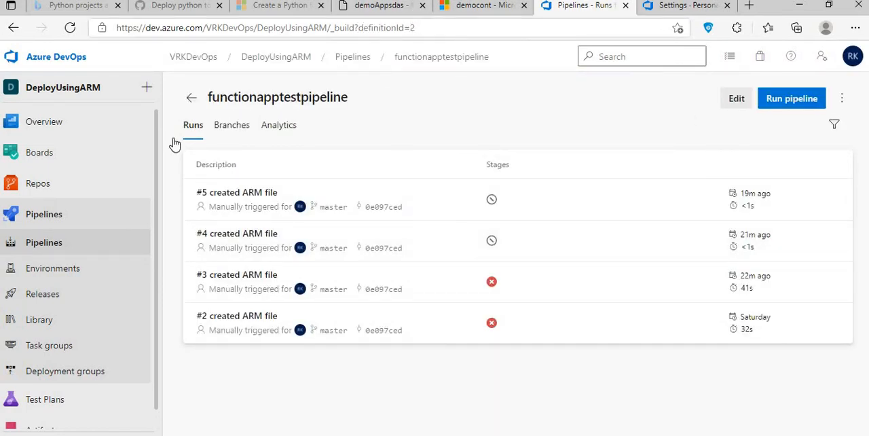
pyautogui.click(191, 98)
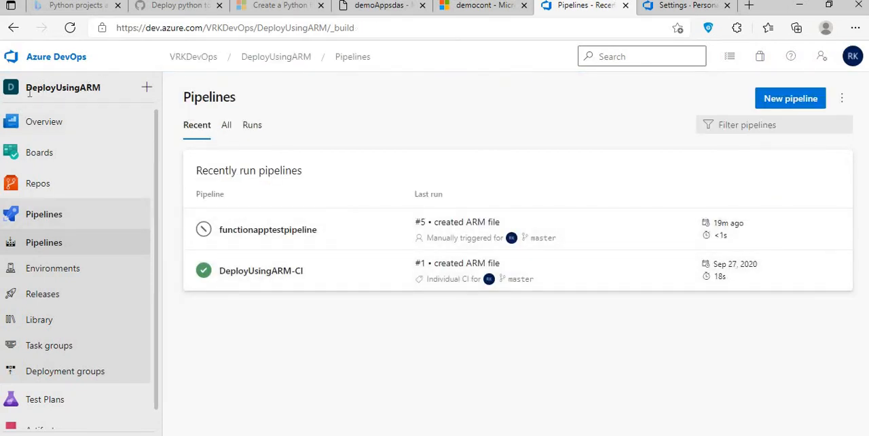
pyautogui.click(226, 126)
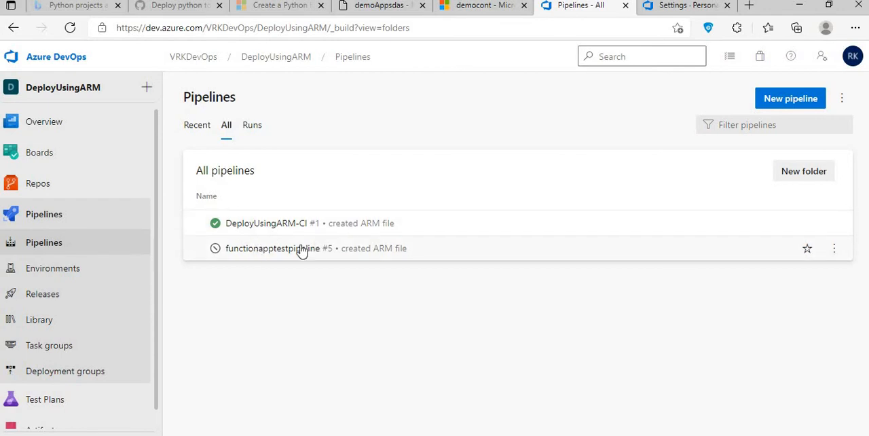
pyautogui.click(250, 256)
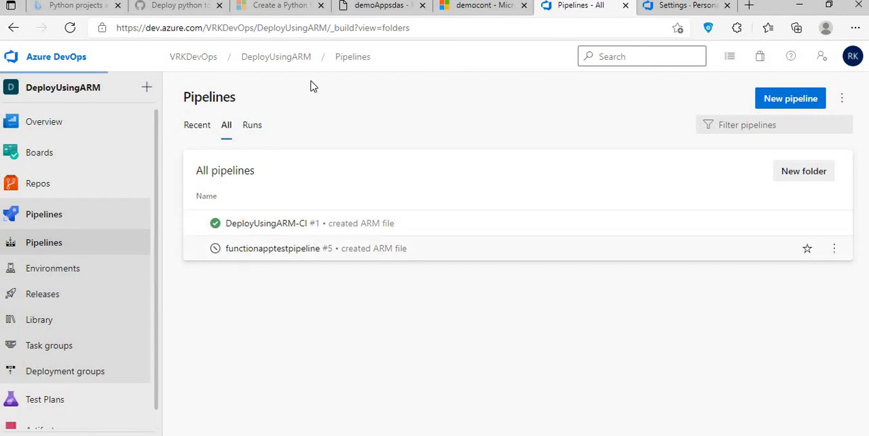
pyautogui.click(417, 28)
pyautogui.click(417, 28)
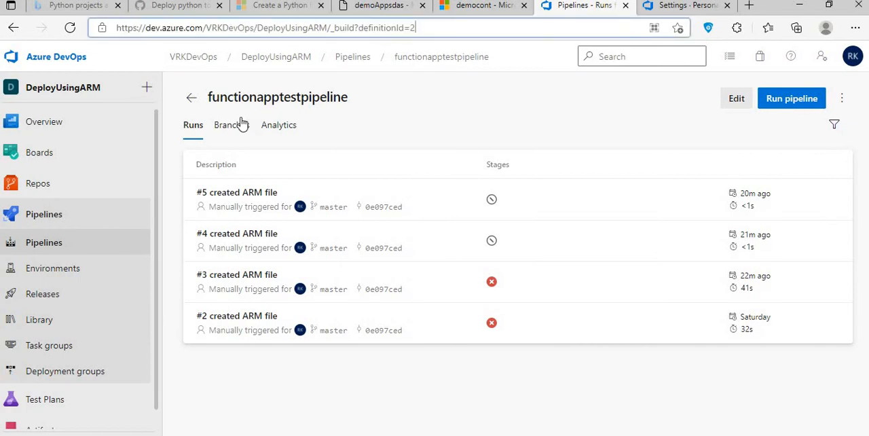
pyautogui.moveTo(208, 98); pyautogui.dragTo(351, 100)
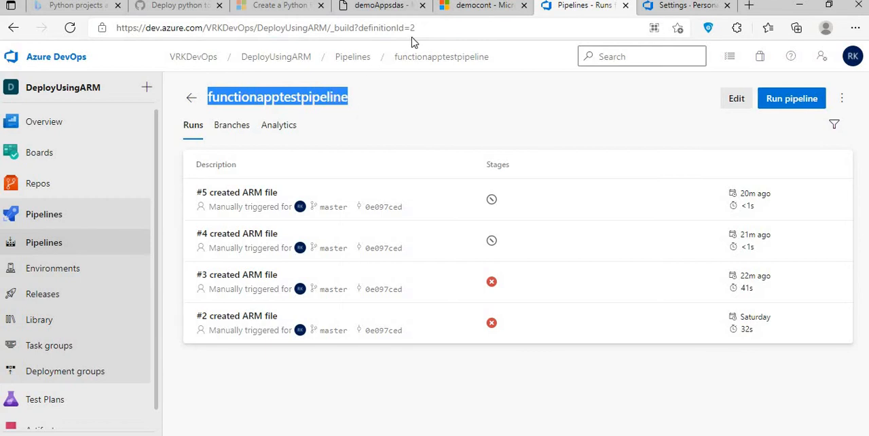
# - Switch to Visual Studio Code and check the pipeline ID passed to build_pipeline at the end of main in __init__.py
pyautogui.hotkey('alt', 'Tab')
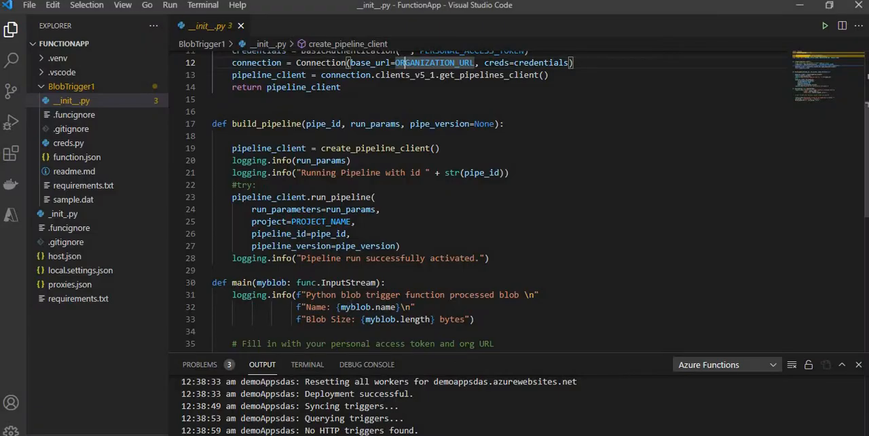
pyautogui.scroll(-2, 312, 341)
pyautogui.click(313, 329)
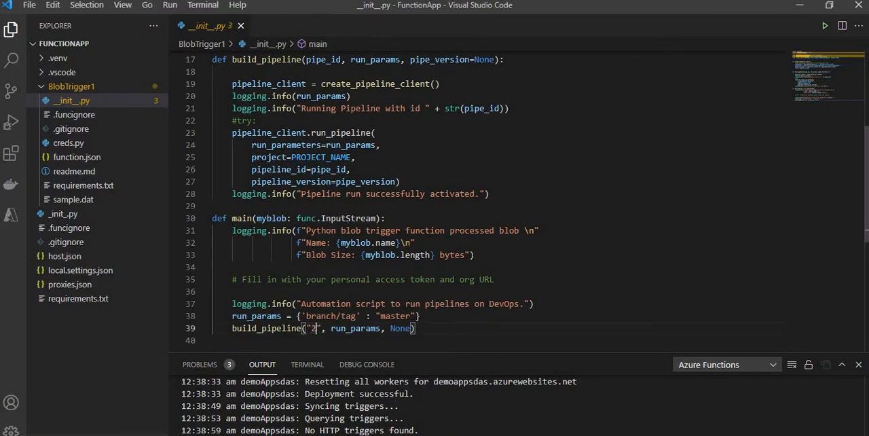
# - Switch to the browser, view the demoAppsdas function app's overview and recheck the functionapptestpipeline name in Azure DevOps
pyautogui.hotkey('alt', 'Tab')
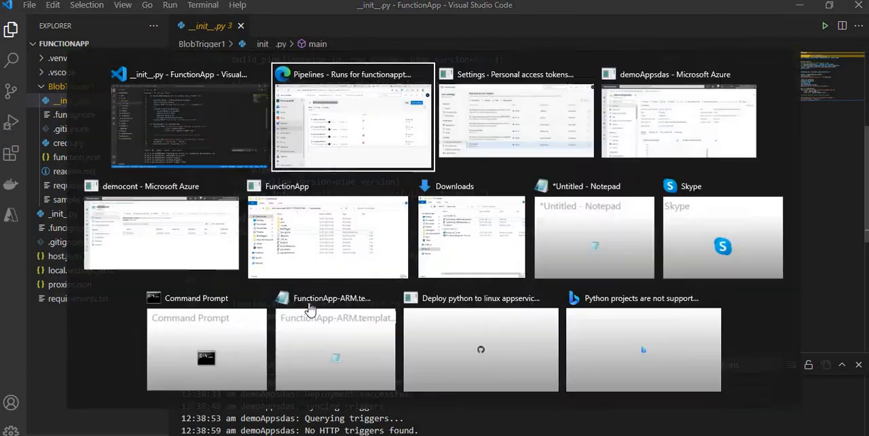
pyautogui.click(369, 12)
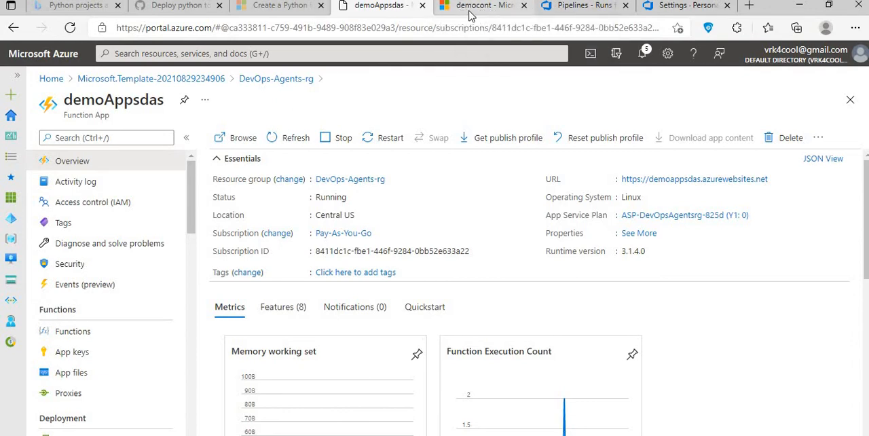
pyautogui.click(593, 6)
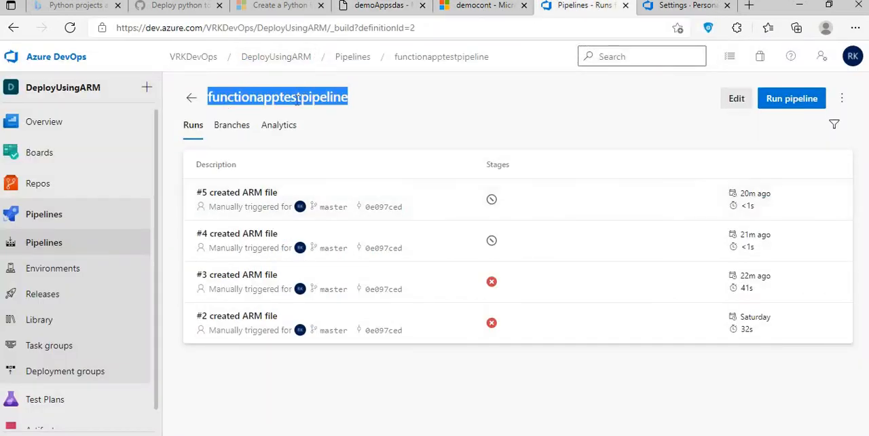
pyautogui.click(210, 101)
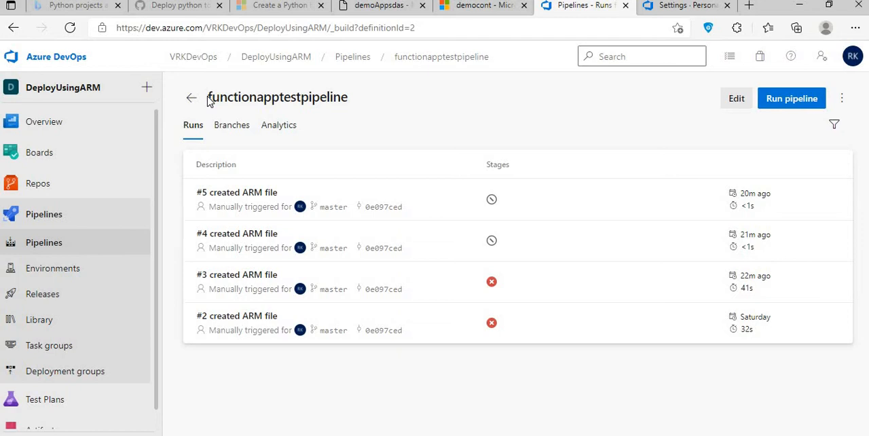
pyautogui.moveTo(213, 99); pyautogui.dragTo(350, 101)
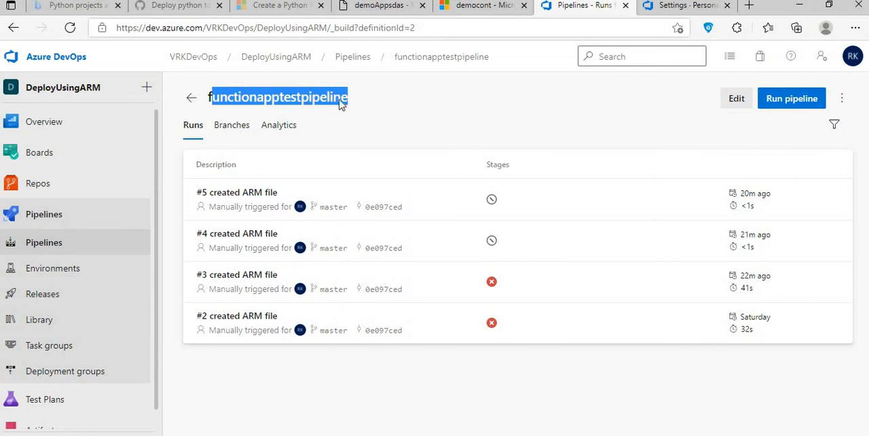
pyautogui.click(378, 5)
# - Return to Visual Studio Code and examine how main passes the pipeline ID and run_params to build_pipeline in __init__.py
pyautogui.hotkey('alt', 'Tab')
pyautogui.hotkey('alt', 'Tab')
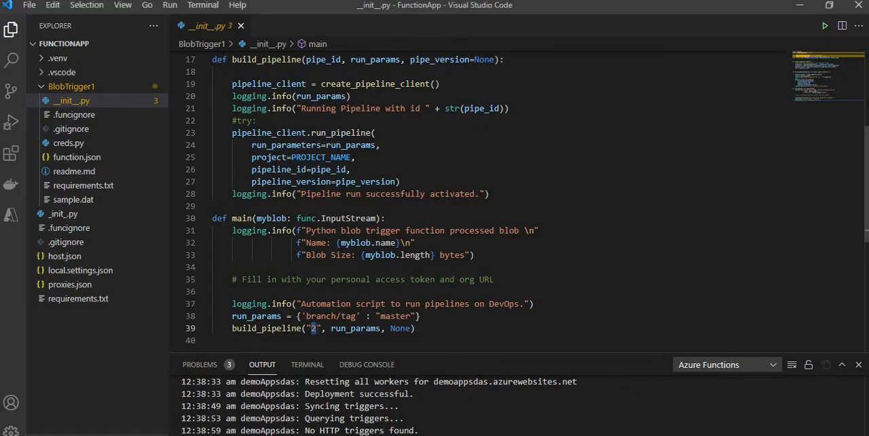
pyautogui.click(316, 328)
pyautogui.scroll(1, 235, 101)
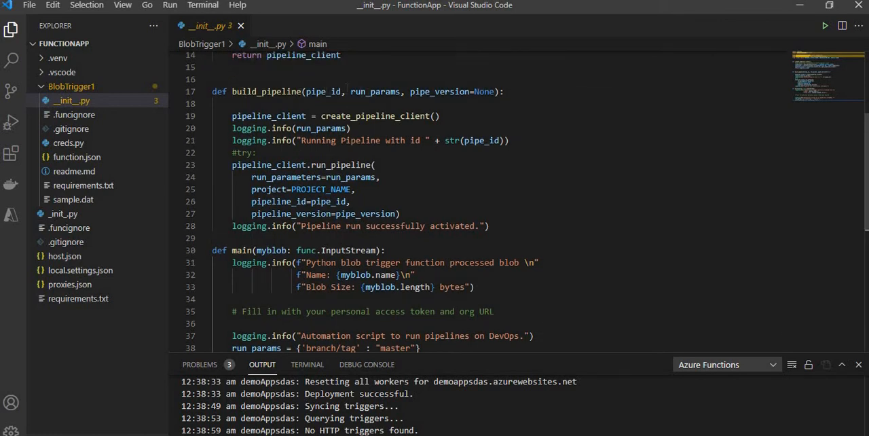
pyautogui.scroll(-2, 347, 91)
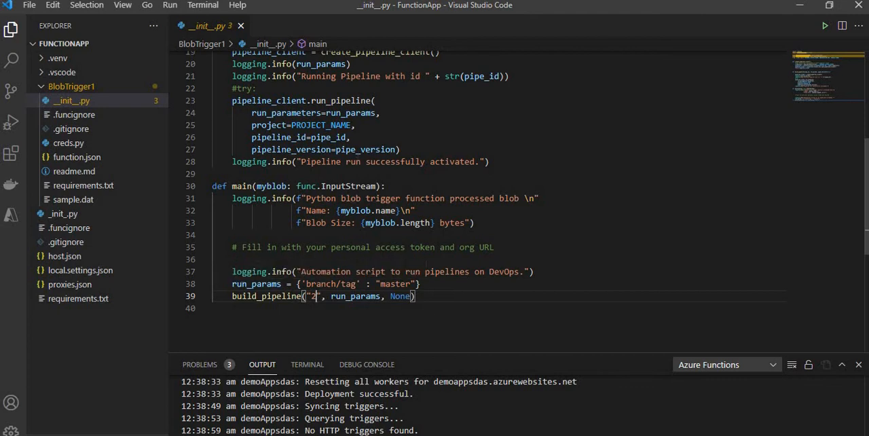
pyautogui.scroll(2, 375, 128)
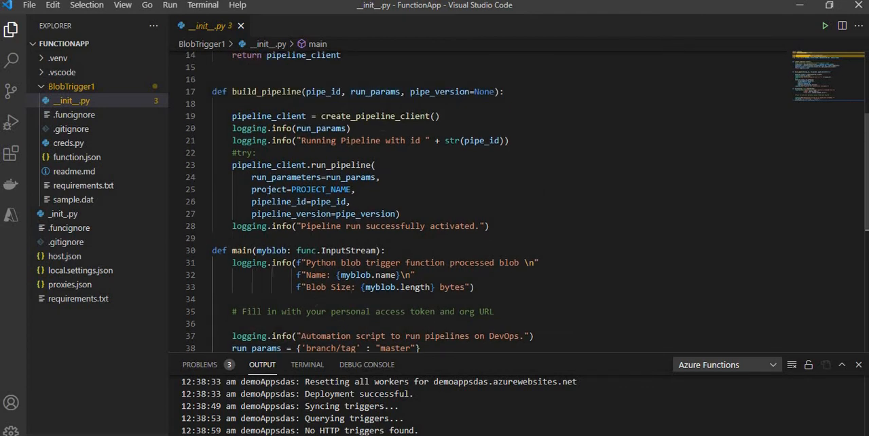
pyautogui.scroll(-3, 475, 197)
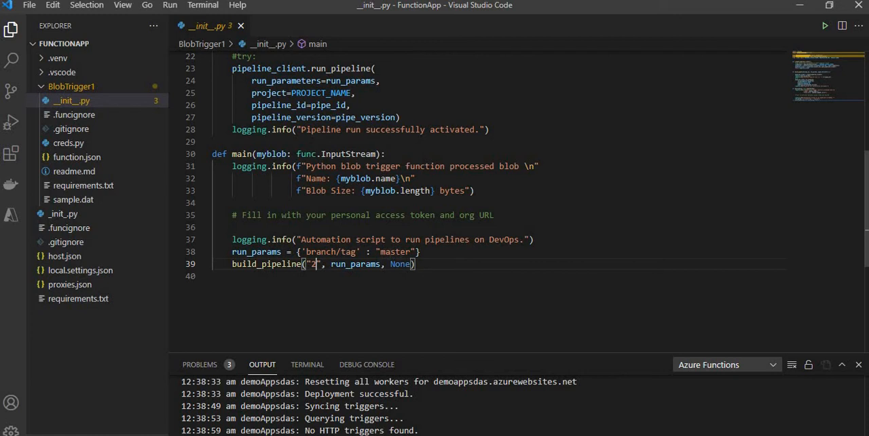
pyautogui.scroll(2, 314, 328)
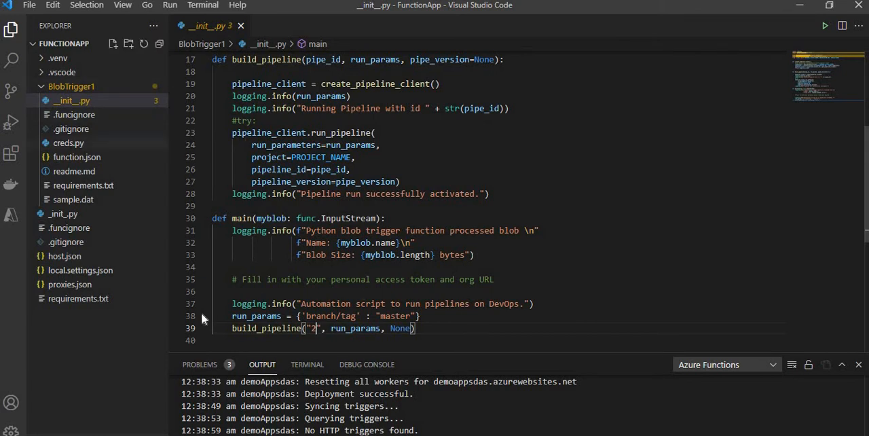
pyautogui.scroll(-3, 336, 249)
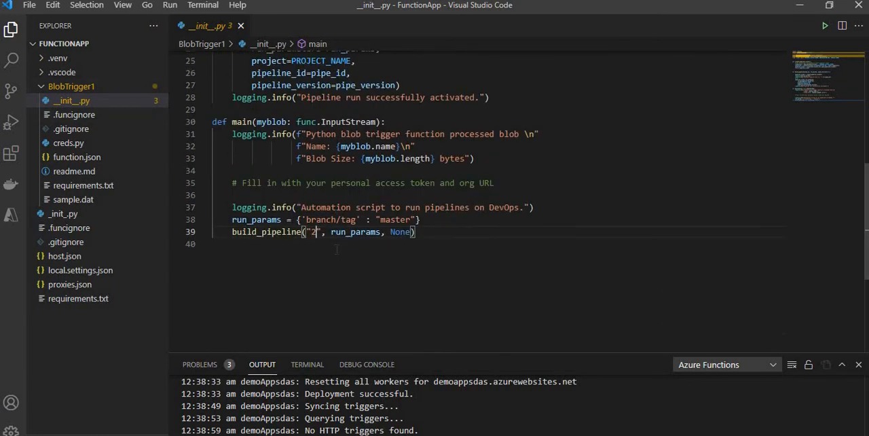
# - Review __init__.py from its imports through create_pipeline_client to the log message that ends build_pipeline
pyautogui.scroll(5, 336, 249)
pyautogui.scroll(4, 475, 204)
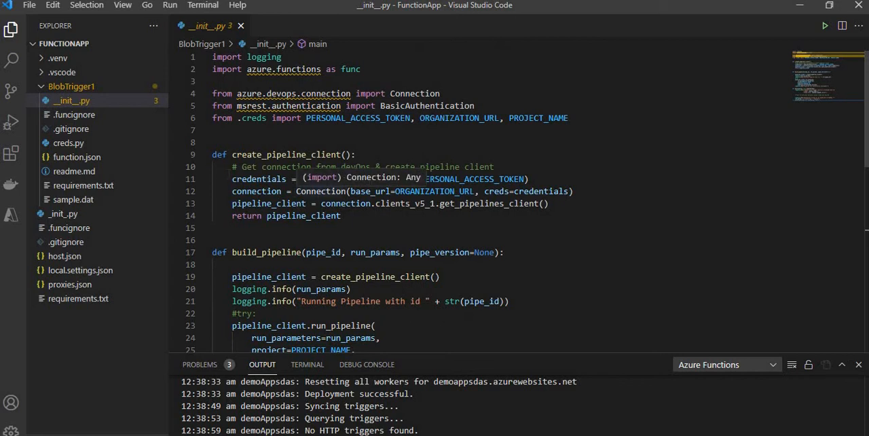
pyautogui.scroll(-2, 210, 213)
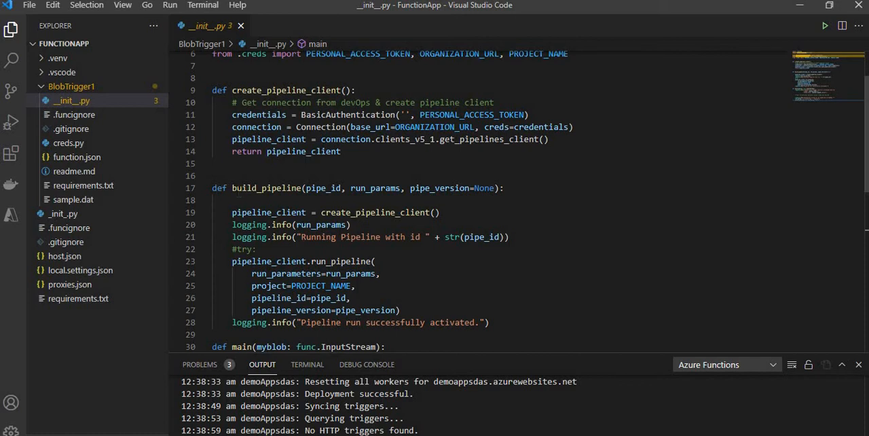
pyautogui.scroll(-3, 333, 250)
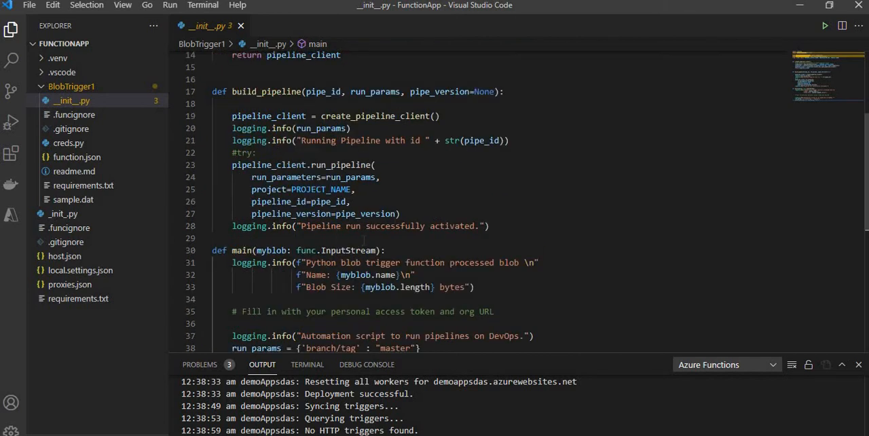
pyautogui.moveTo(321, 226); pyautogui.dragTo(450, 226)
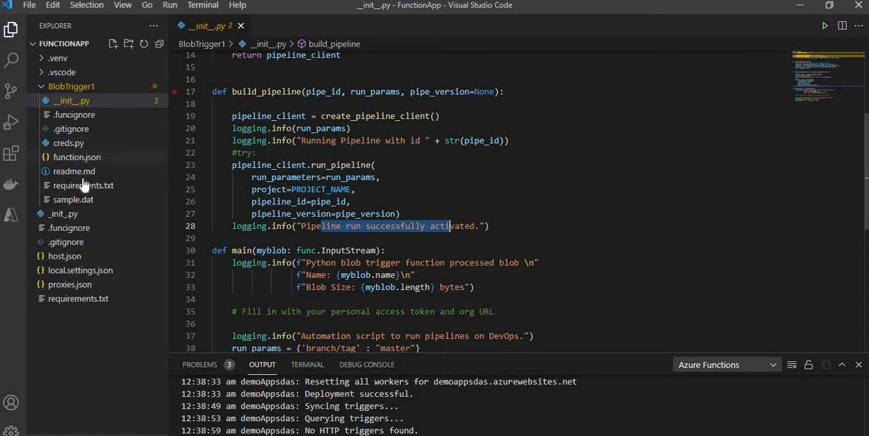
# - Check the blob binding's connection name in function.json, and open the demoAppsdas function app's Configuration page in the browser
pyautogui.click(77, 157)
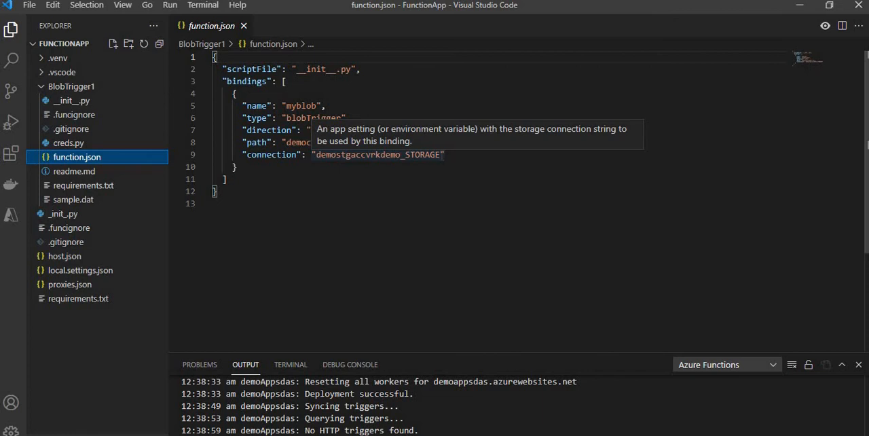
pyautogui.click(441, 155)
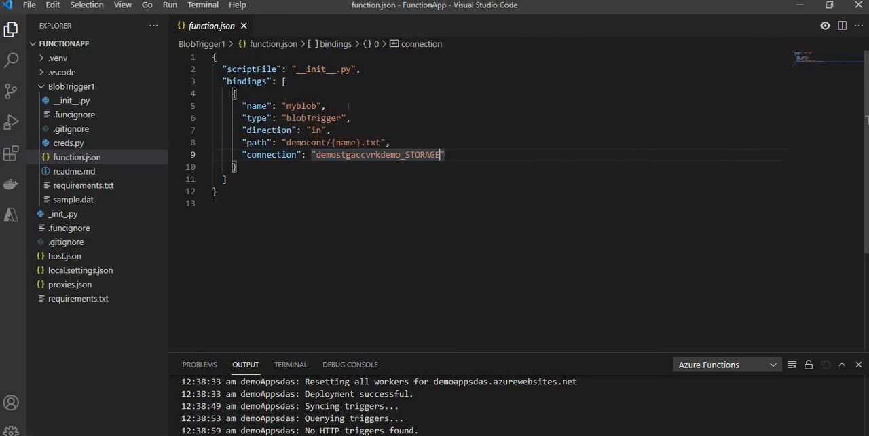
pyautogui.hotkey('alt', 'Tab')
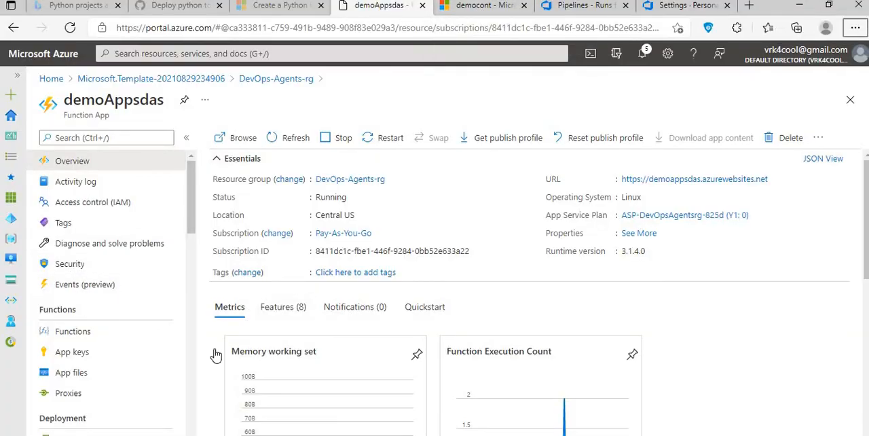
pyautogui.scroll(-1, 116, 337)
pyautogui.scroll(-2, 114, 337)
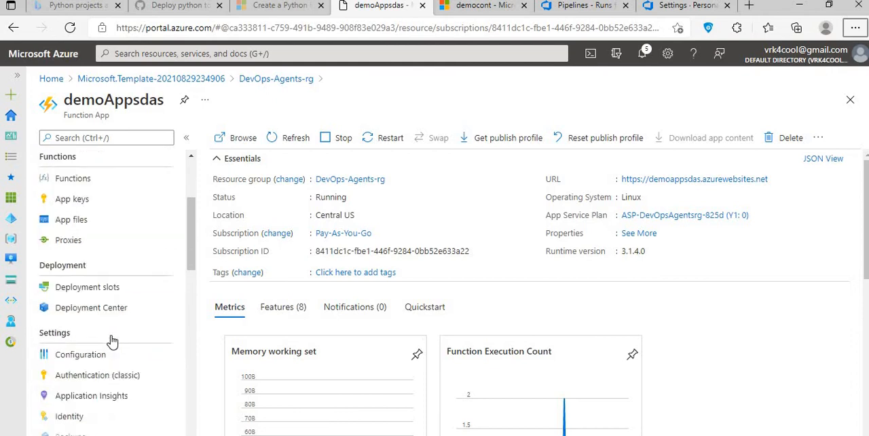
pyautogui.click(111, 333)
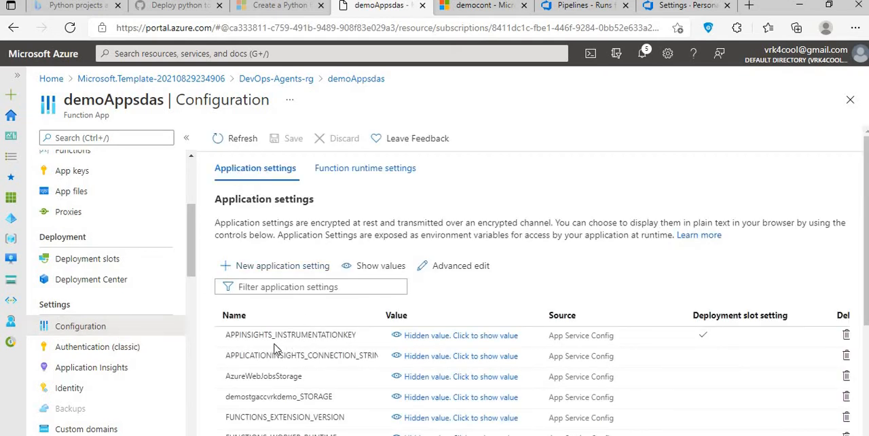
# - Reveal the AzureWebJobsStorage value, widen the Value column, and compare the connection name in function.json with the application settings
pyautogui.scroll(-1, 275, 332)
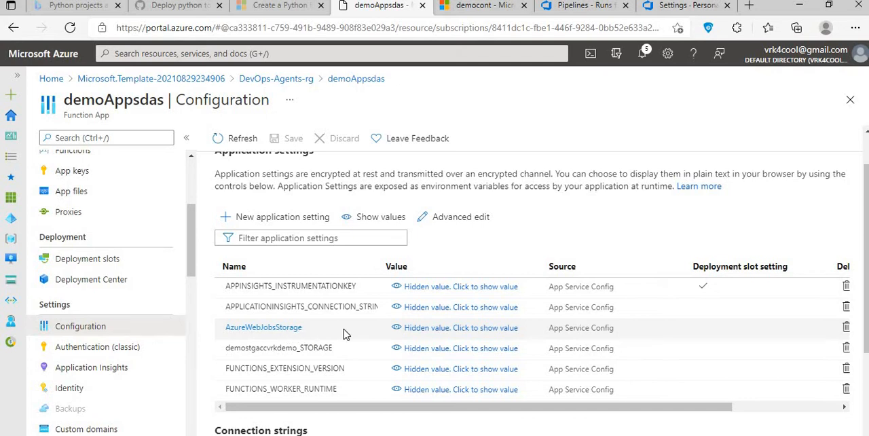
pyautogui.click(456, 328)
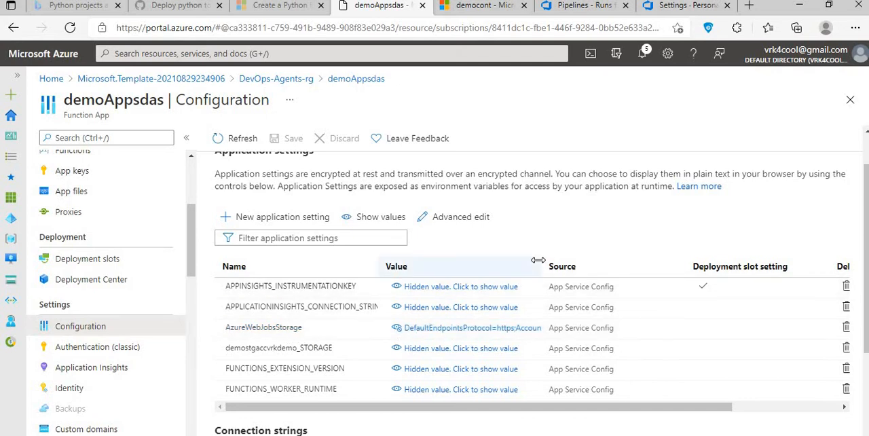
pyautogui.moveTo(543, 266); pyautogui.dragTo(609, 266)
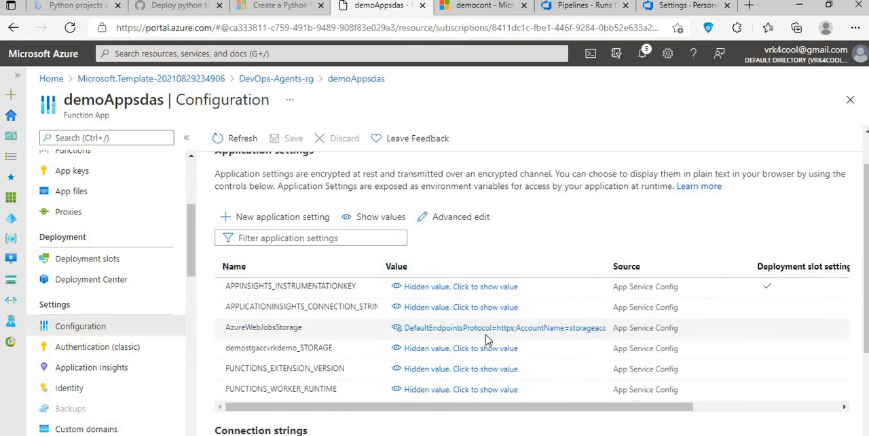
pyautogui.moveTo(670, 268); pyautogui.dragTo(749, 270)
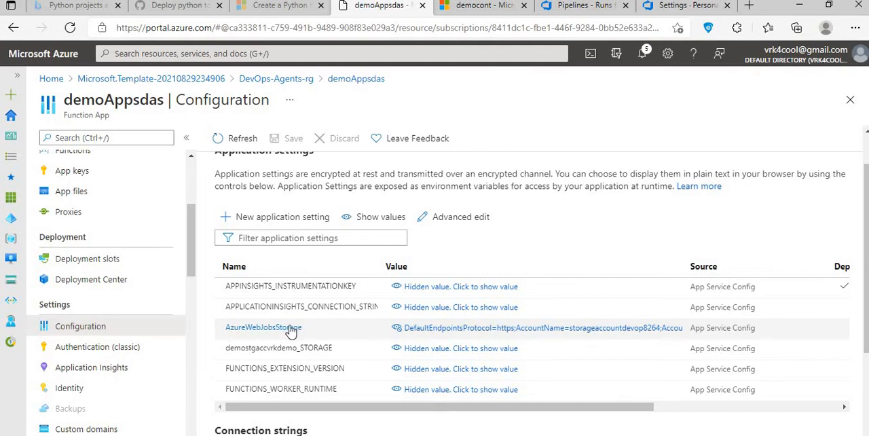
pyautogui.hotkey('alt', 'Tab')
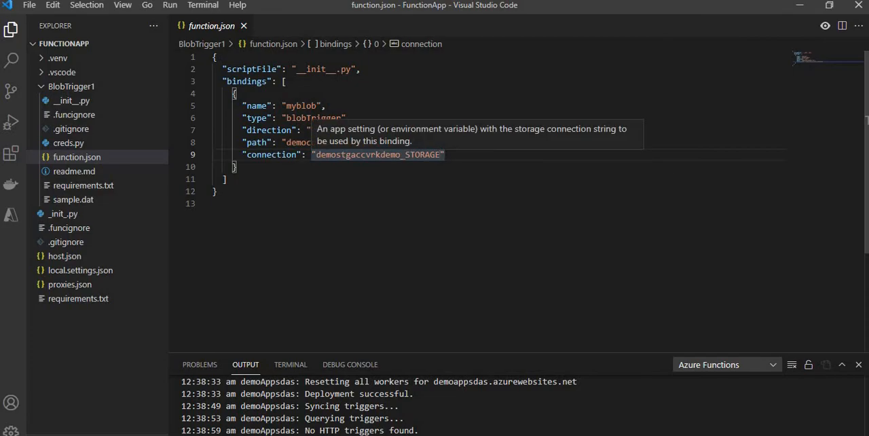
pyautogui.hotkey('alt', 'Tab')
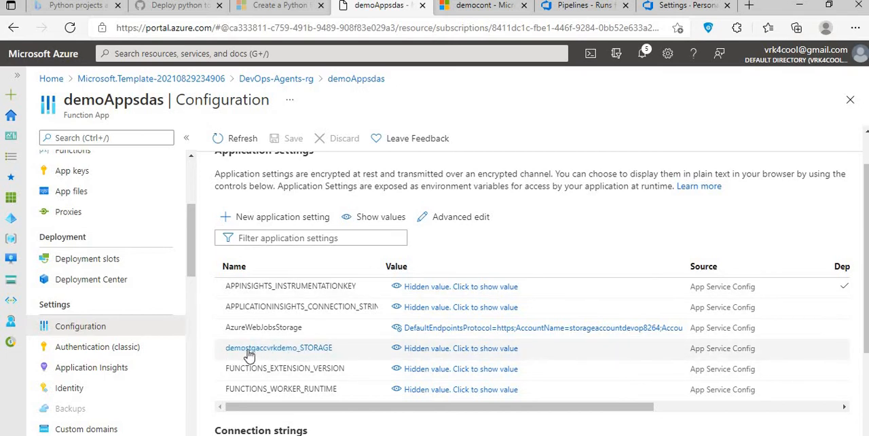
# - Reveal the demostgaccvrkdemo_STORAGE value in the application settings and compare it with AzureWebJobsStorage
pyautogui.click(438, 351)
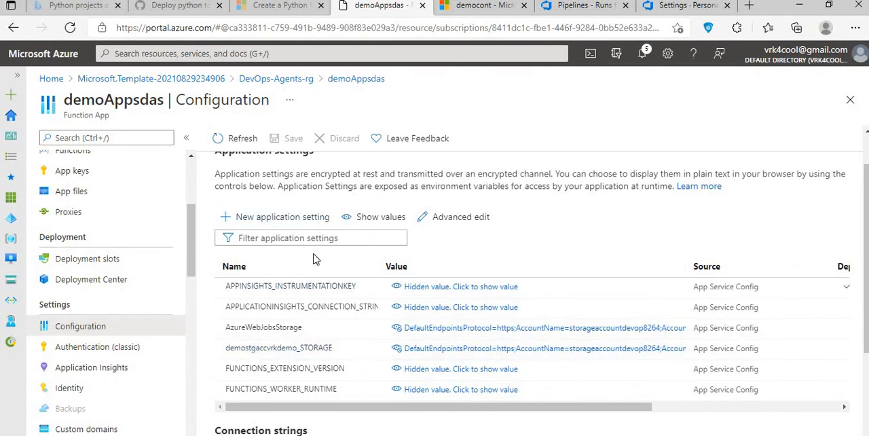
pyautogui.scroll(1, 359, 266)
pyautogui.scroll(-2, 319, 401)
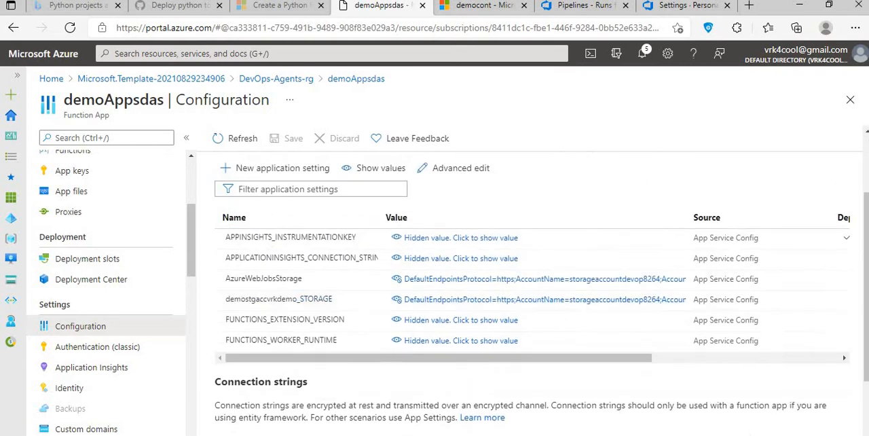
# - Open the Access keys page of storageaccountdevop8264 from its democont container and locate key1's connection string
pyautogui.click(478, 6)
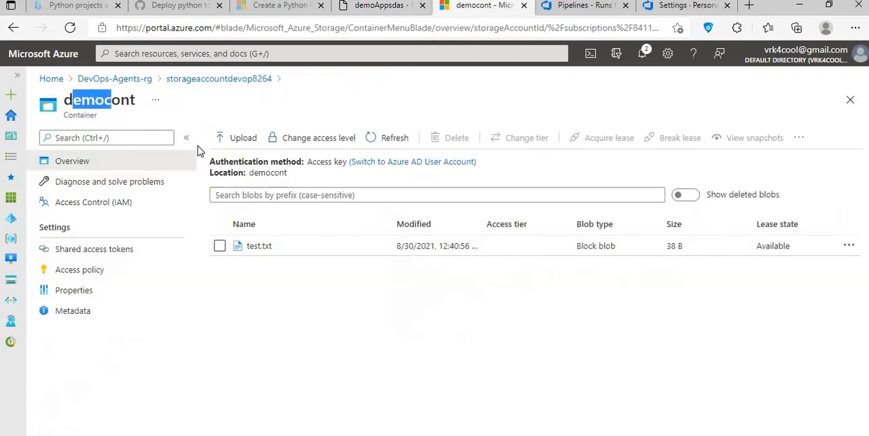
pyautogui.click(250, 80)
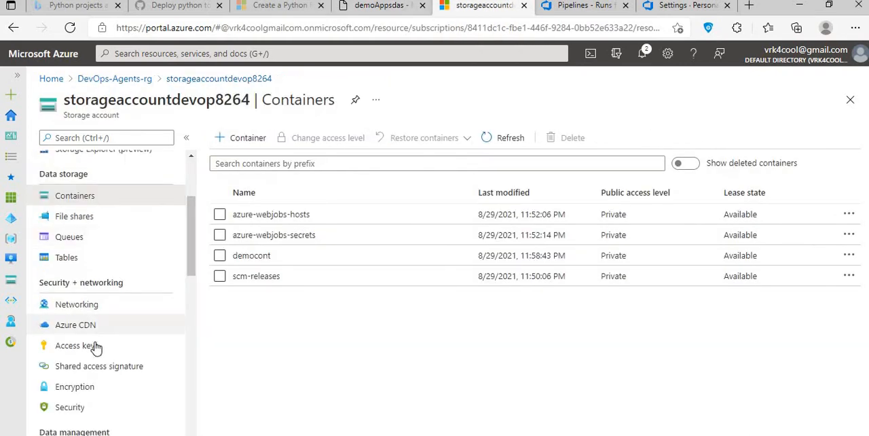
pyautogui.click(95, 348)
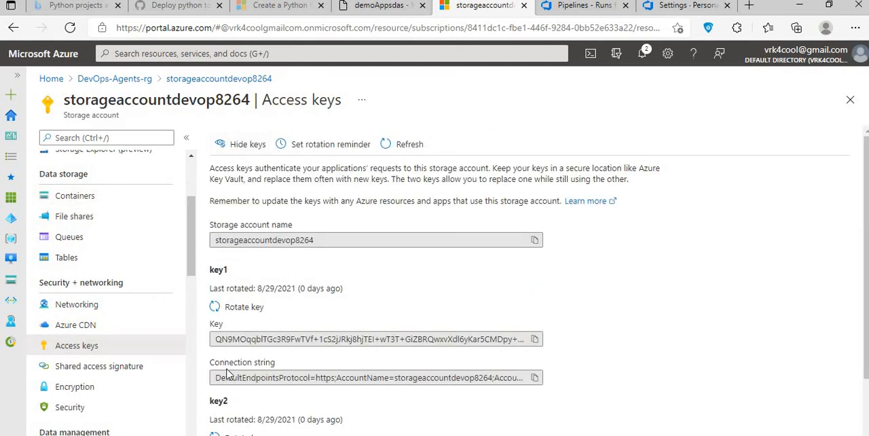
pyautogui.scroll(-1, 319, 349)
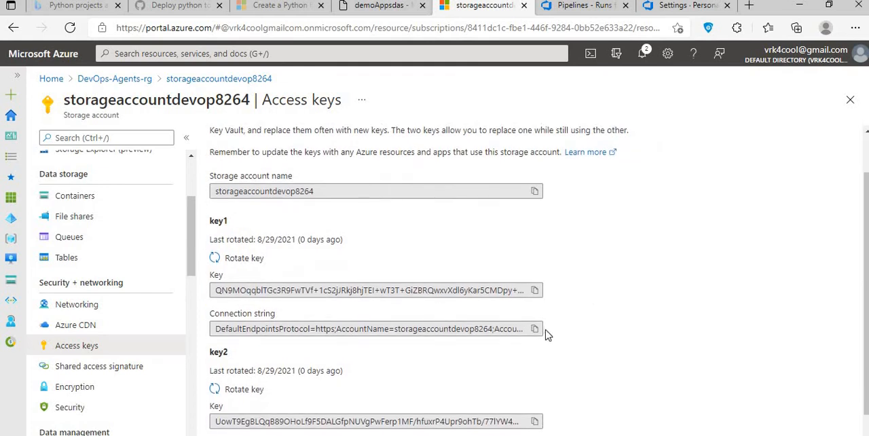
# - Return to demoAppsdas's Configuration page, view the blank form for a new application setting, and close it
pyautogui.click(366, 6)
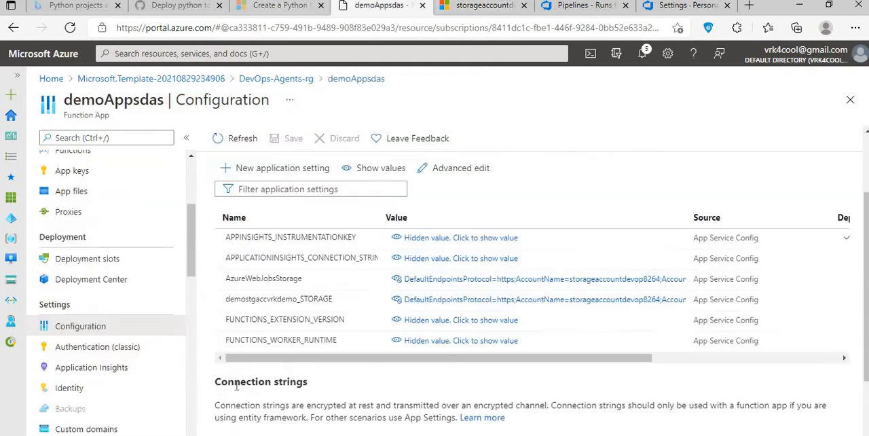
pyautogui.click(258, 170)
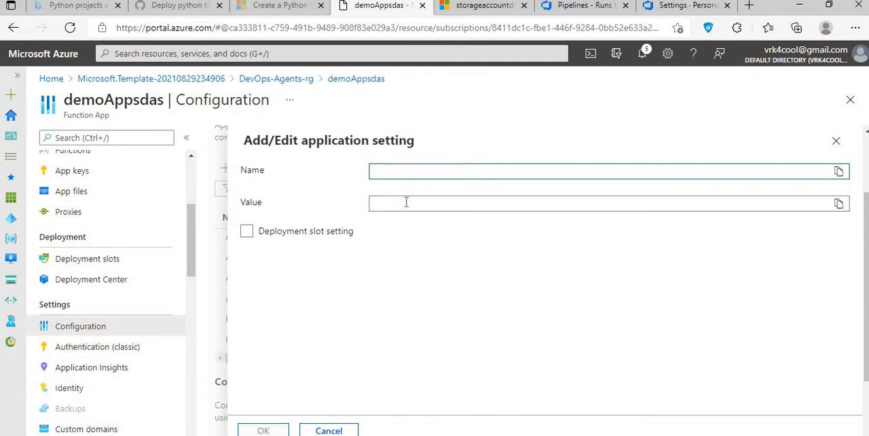
pyautogui.click(836, 141)
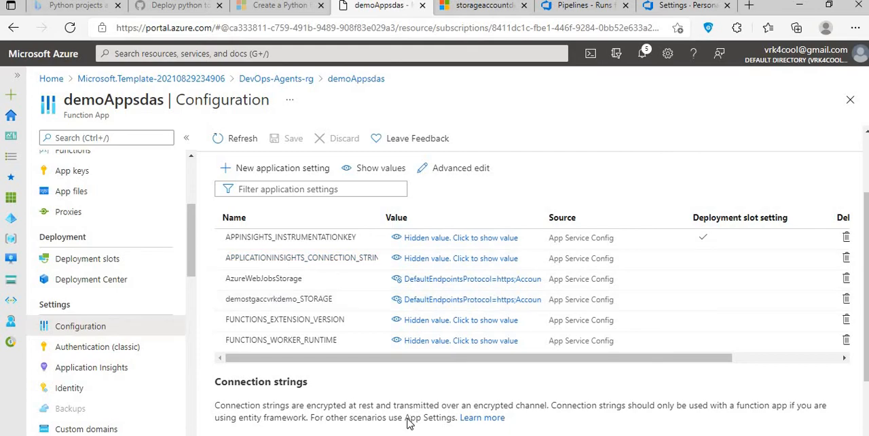
# - Switch to Visual Studio Code, view the Azure functions tree, and browse the installed extensions in a widened side bar
pyautogui.hotkey('alt', 'Tab')
pyautogui.hotkey('alt', 'Tab')
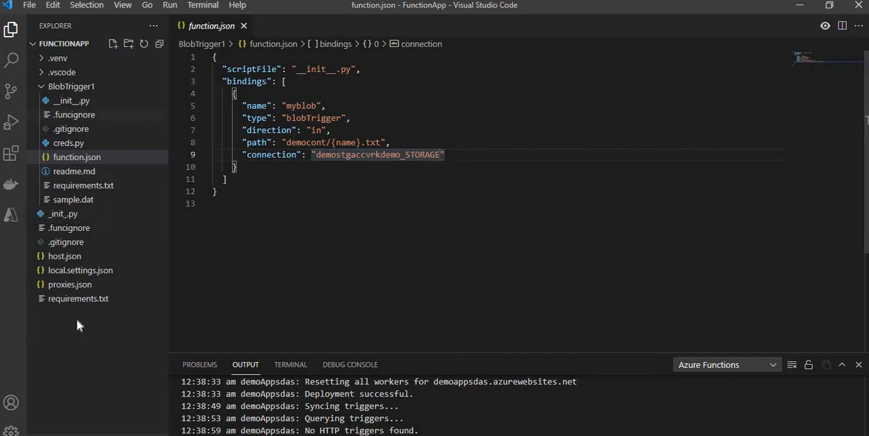
pyautogui.click(15, 221)
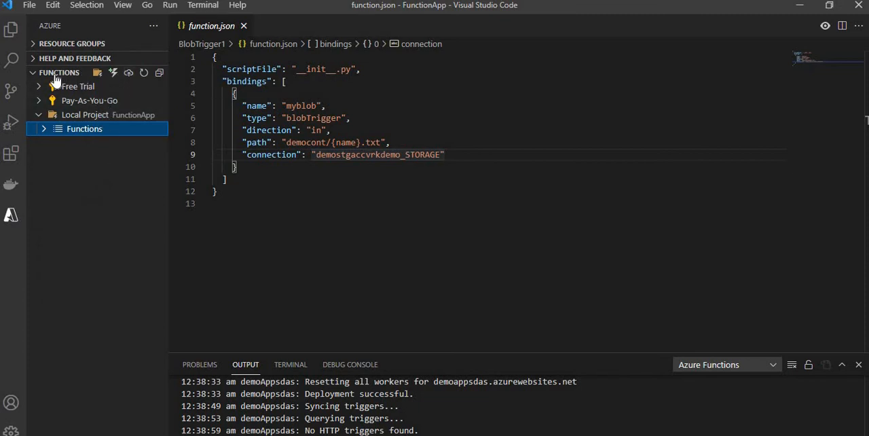
pyautogui.click(9, 160)
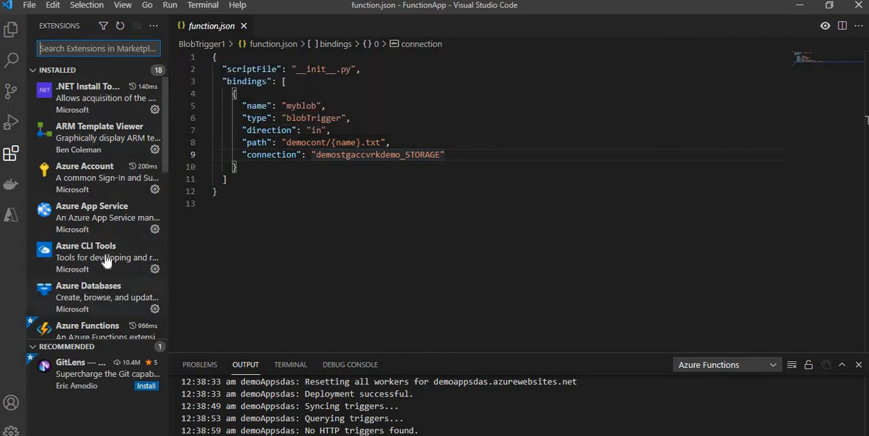
pyautogui.scroll(-2, 104, 250)
pyautogui.scroll(2, 102, 248)
pyautogui.moveTo(87, 179)
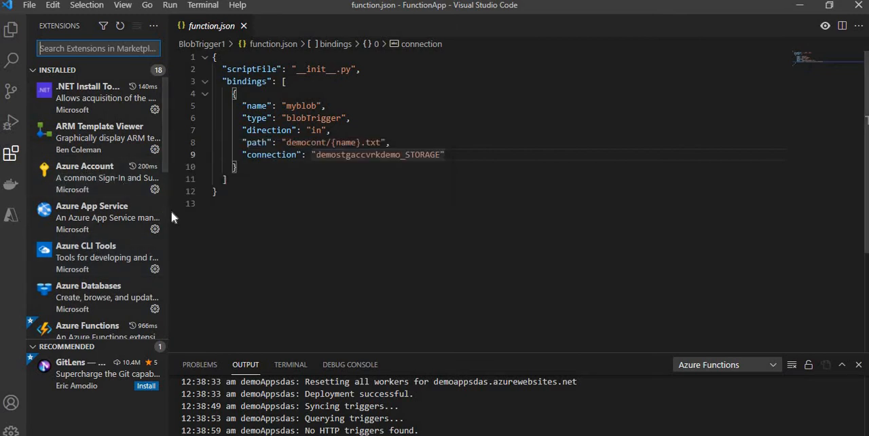
pyautogui.moveTo(264, 210); pyautogui.dragTo(265, 211)
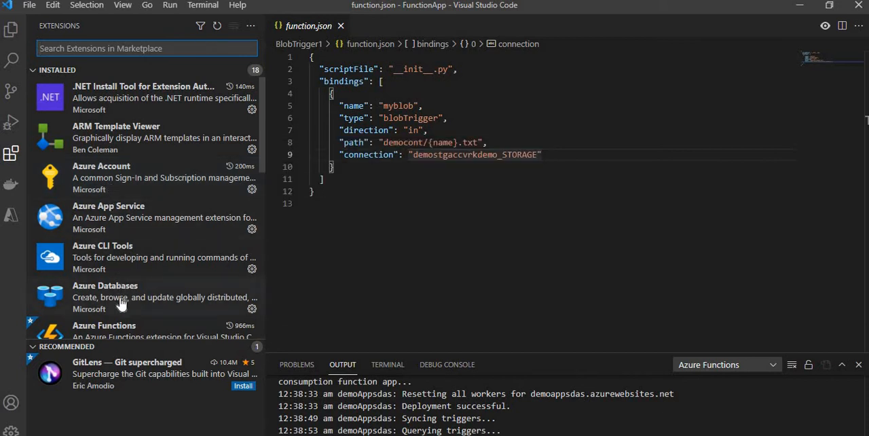
pyautogui.scroll(-2, 117, 298)
pyautogui.moveTo(139, 284)
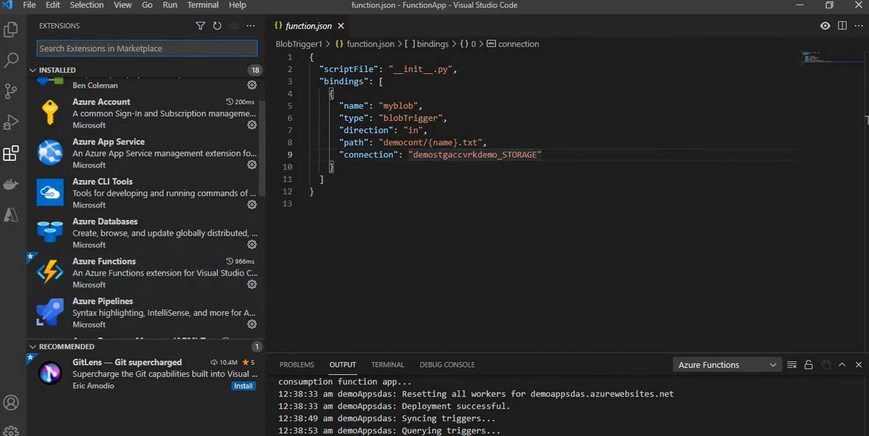
# - Search the extensions for "azure funct" and open the details of Microsoft's Azure Functions extension
pyautogui.write('az')
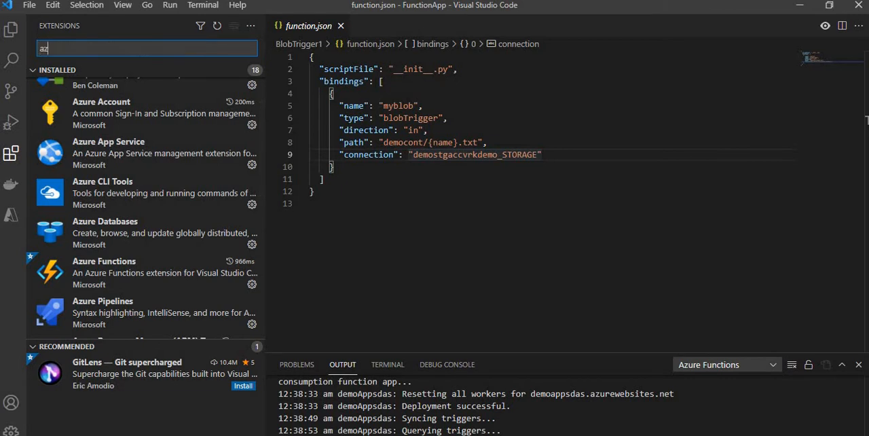
pyautogui.write('ure funct')
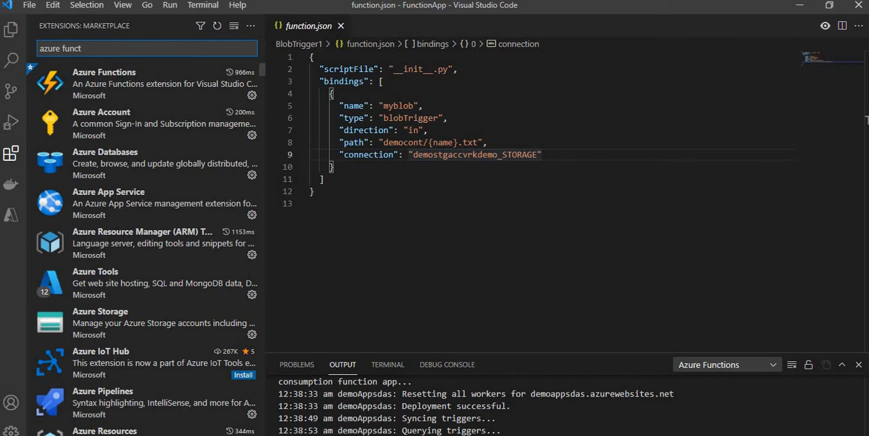
pyautogui.click(178, 101)
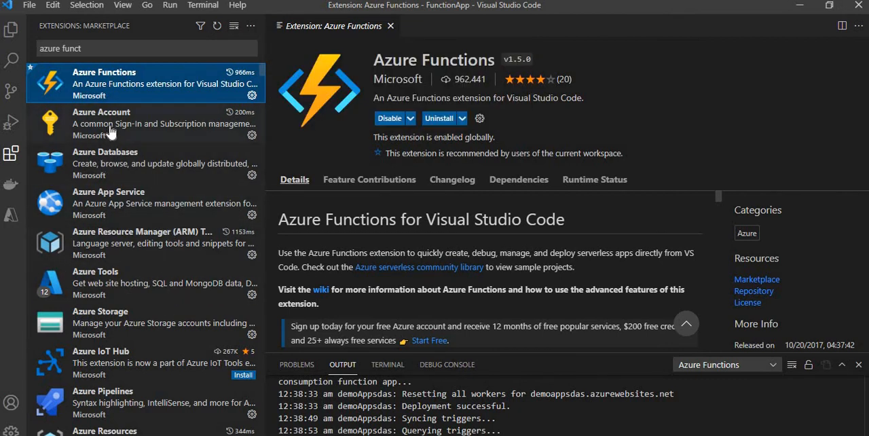
pyautogui.moveTo(104, 93)
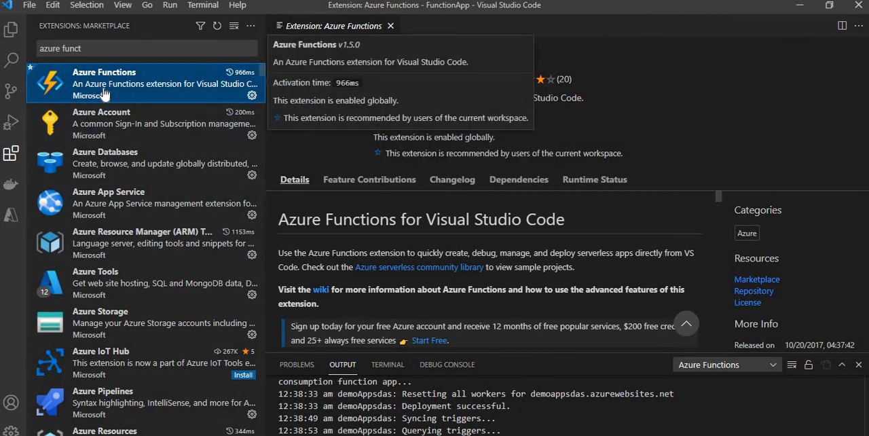
# - Open the Azure view, check which sections it can show, and expand the Pay-As-You-Go subscription's function apps
pyautogui.click(15, 220)
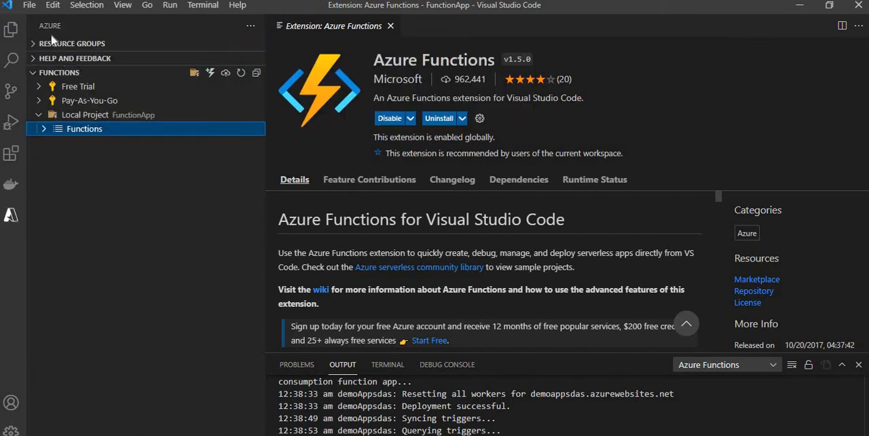
pyautogui.click(249, 27)
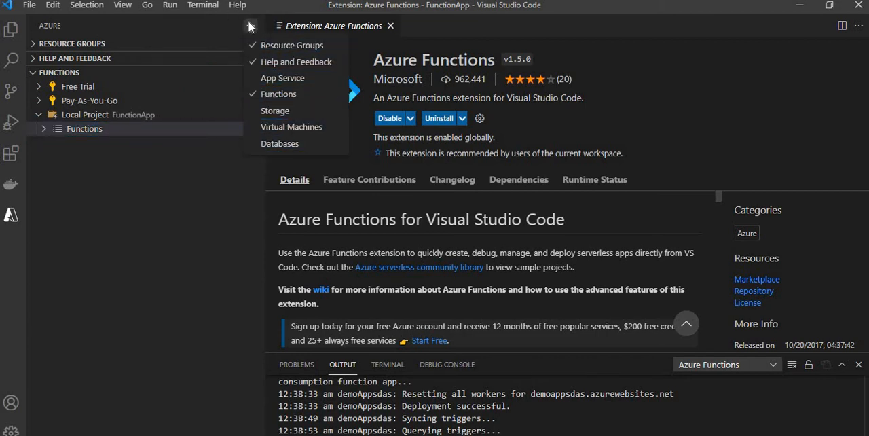
pyautogui.click(9, 215)
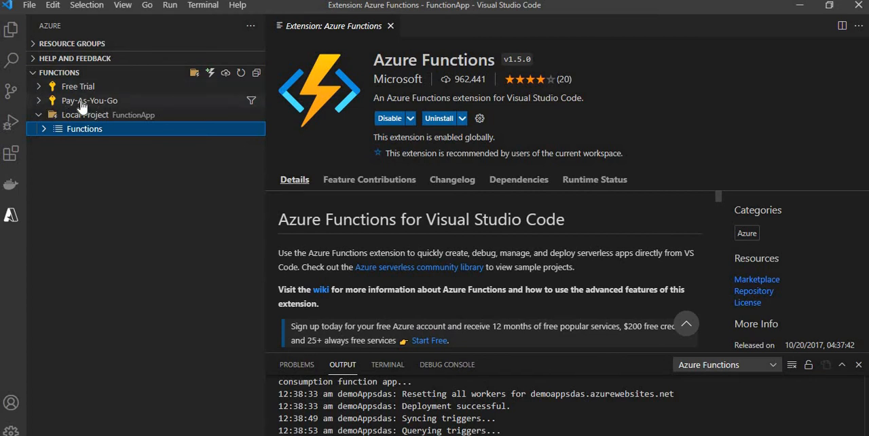
pyautogui.click(209, 98)
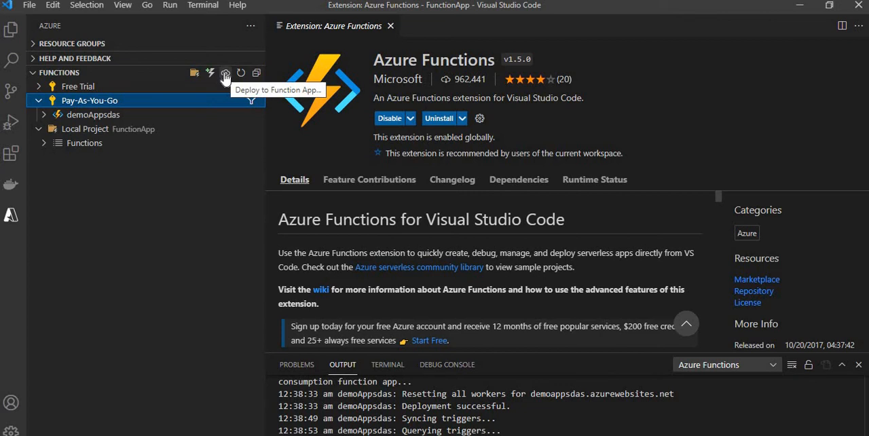
pyautogui.click(226, 74)
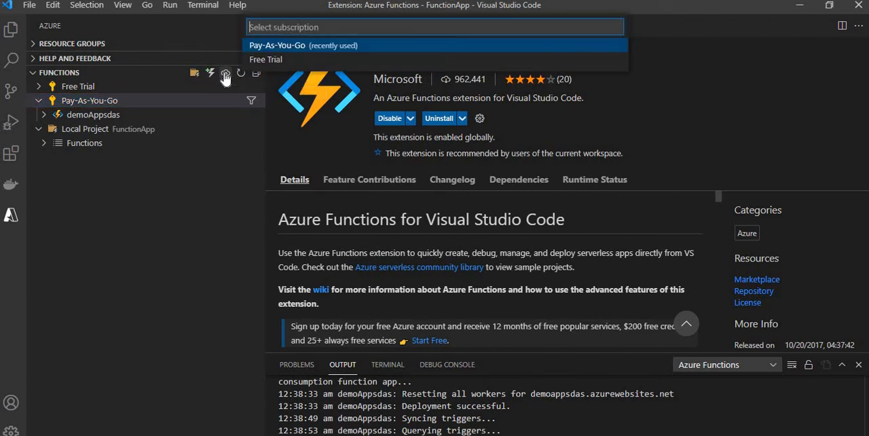
pyautogui.click(279, 48)
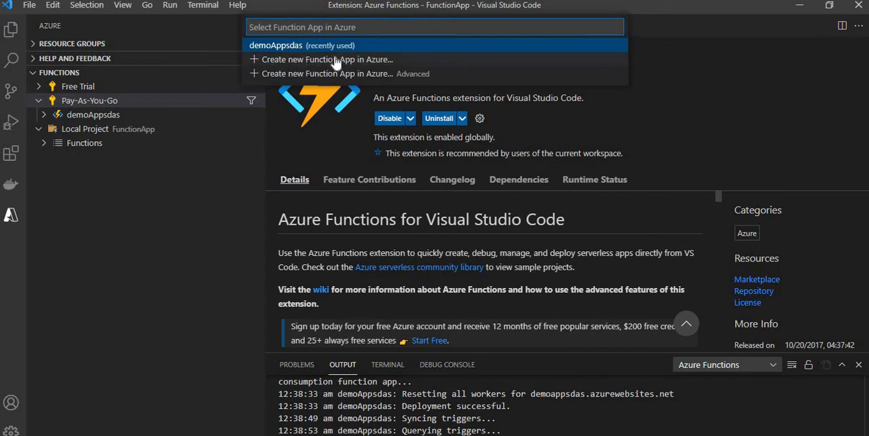
pyautogui.click(280, 46)
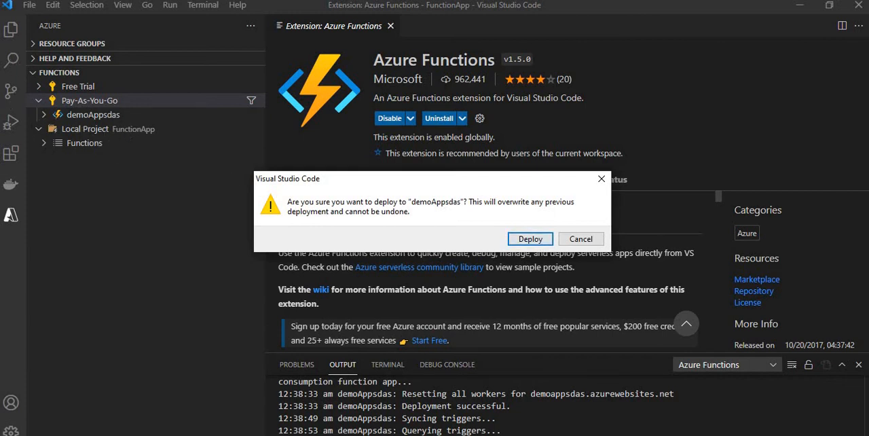
pyautogui.click(581, 241)
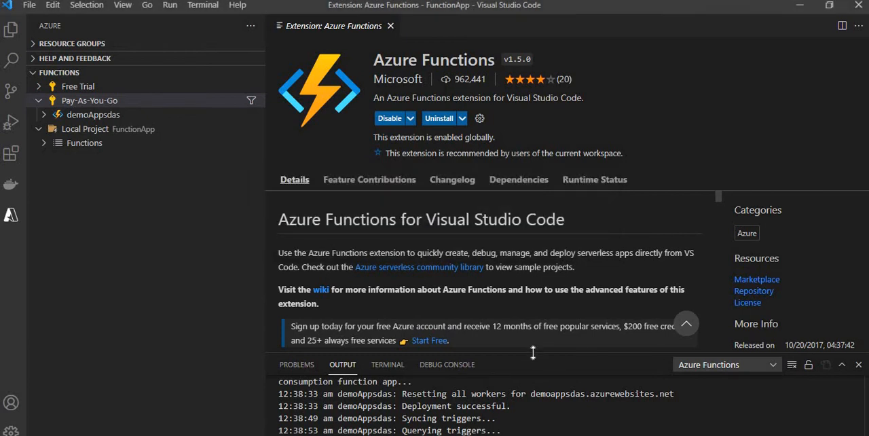
# - Enlarge the output log and deploy the local project to demoAppsdas in the Pay-As-You-Go subscription, overwriting the previous deployment
pyautogui.moveTo(528, 170); pyautogui.dragTo(529, 171)
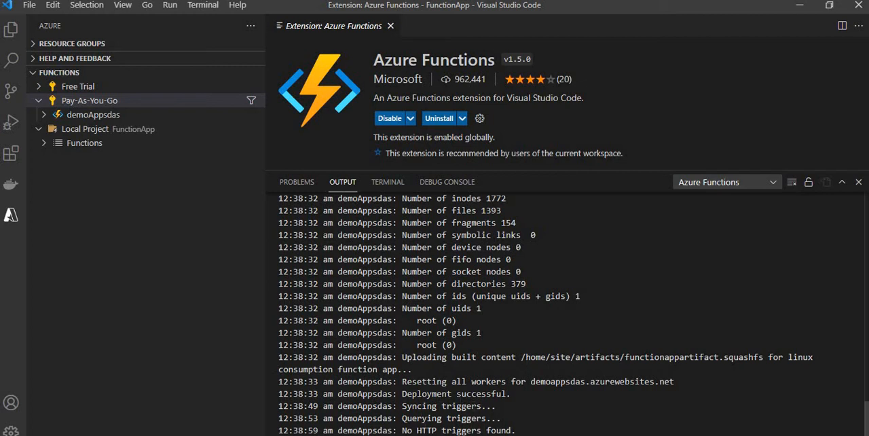
pyautogui.moveTo(226, 77)
pyautogui.click(225, 73)
pyautogui.click(266, 45)
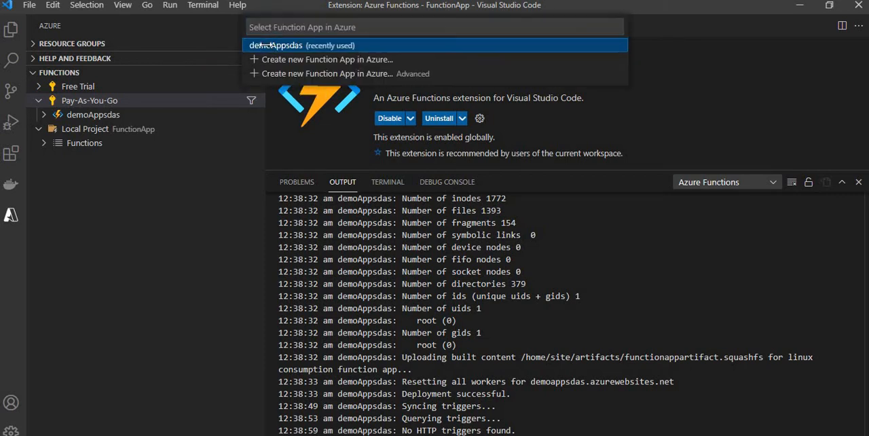
pyautogui.click(266, 46)
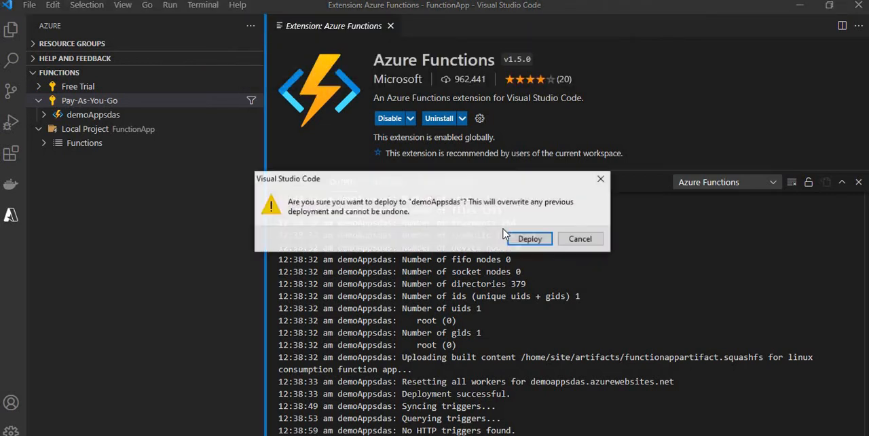
pyautogui.click(533, 239)
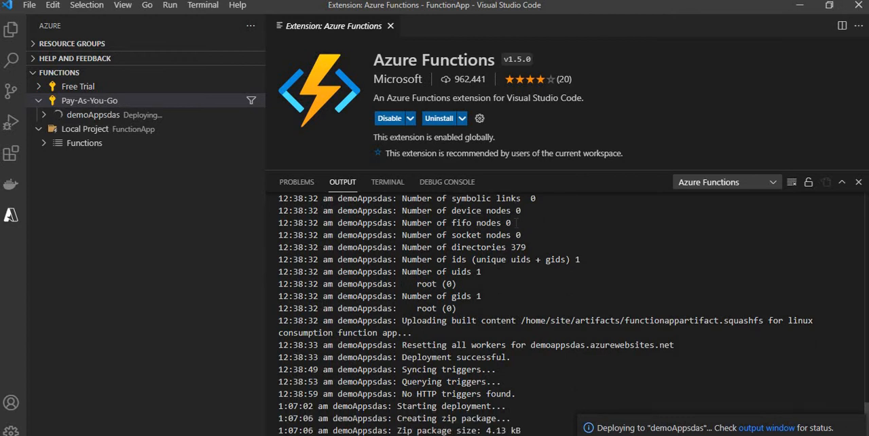
# - Check demoAppsdas's Functions list in the browser, and return to the project's file tree in Visual Studio Code
pyautogui.hotkey('alt', 'Tab')
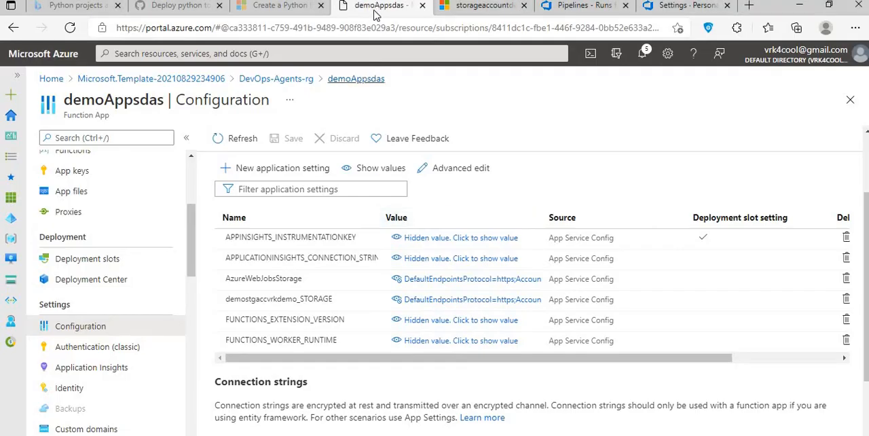
pyautogui.scroll(2, 84, 251)
pyautogui.click(83, 248)
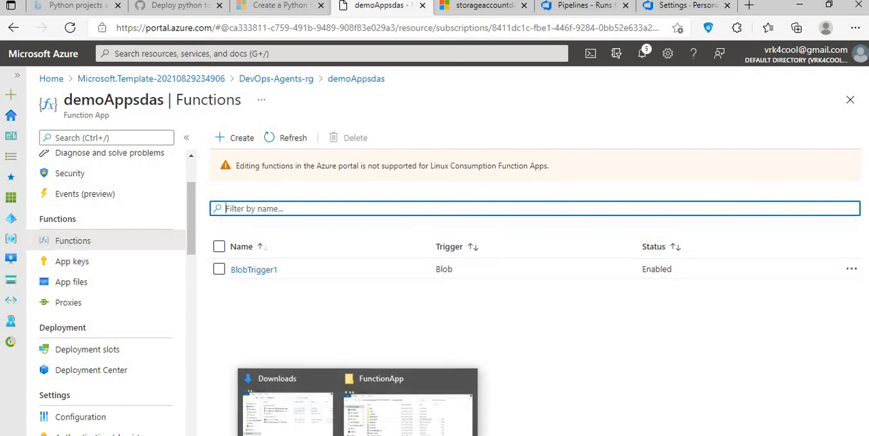
pyautogui.click(505, 435)
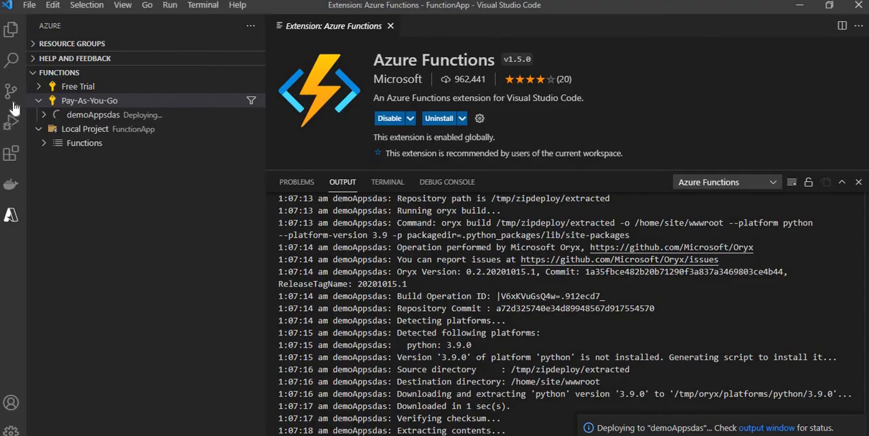
pyautogui.click(11, 29)
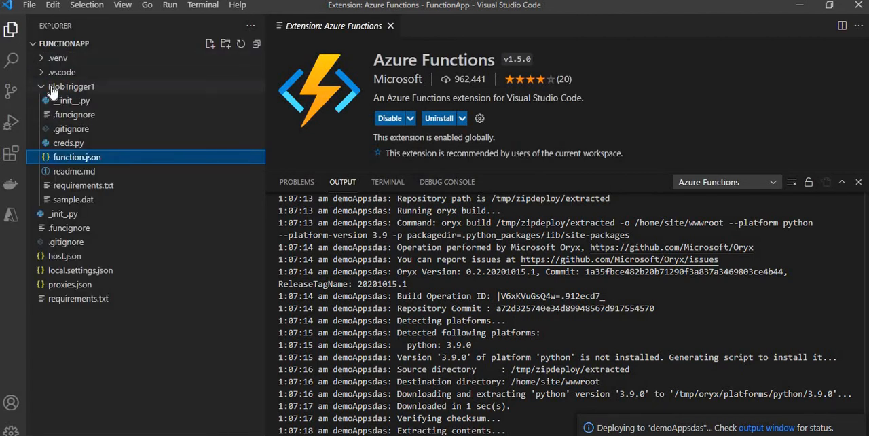
# - Collapse the BlobTrigger1 folder, view BlobTrigger1's deployed code in the Azure portal, and return to demoAppsdas's Functions list
pyautogui.click(89, 91)
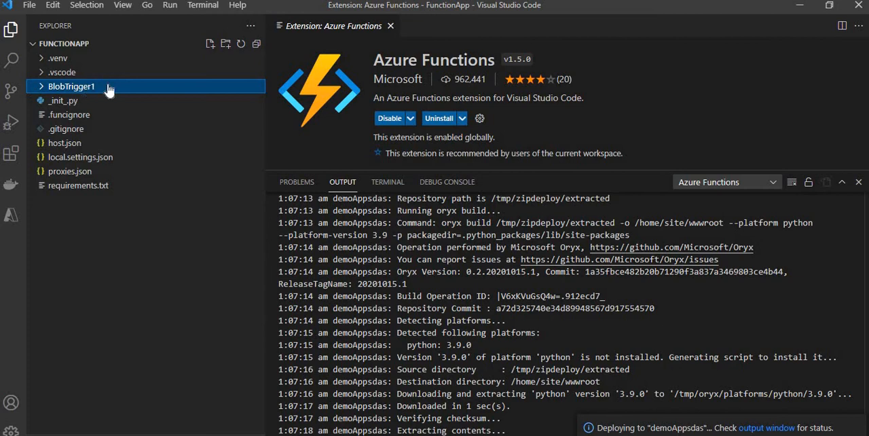
pyautogui.hotkey('alt', 'Tab')
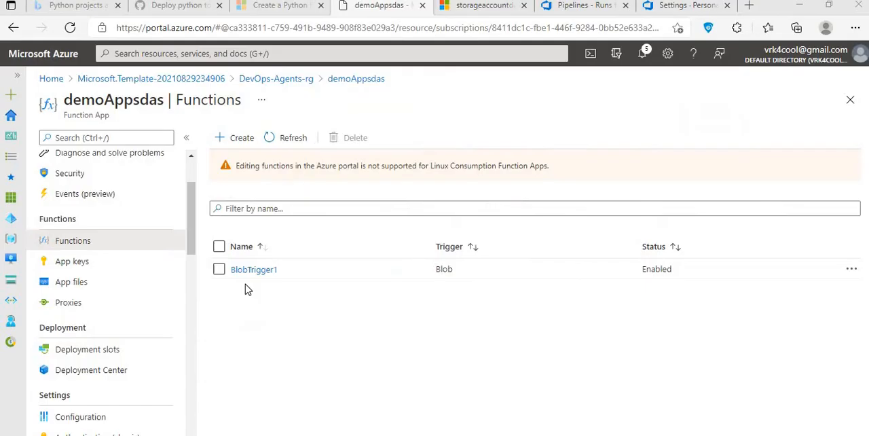
pyautogui.click(248, 270)
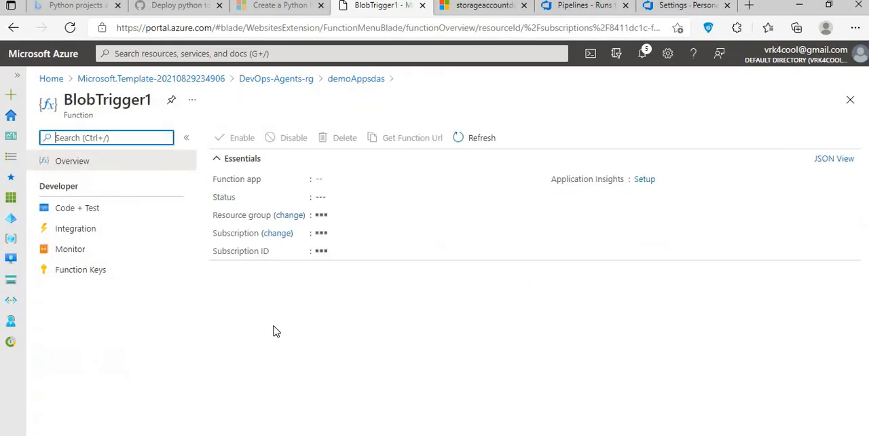
pyautogui.click(109, 216)
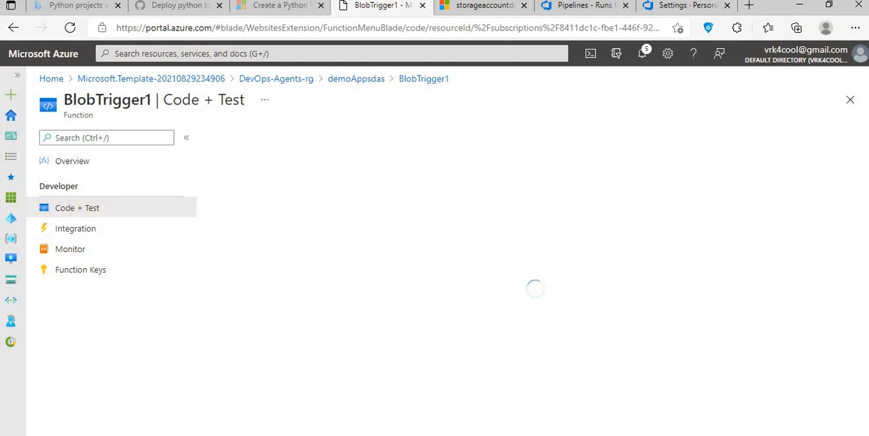
pyautogui.click(641, 435)
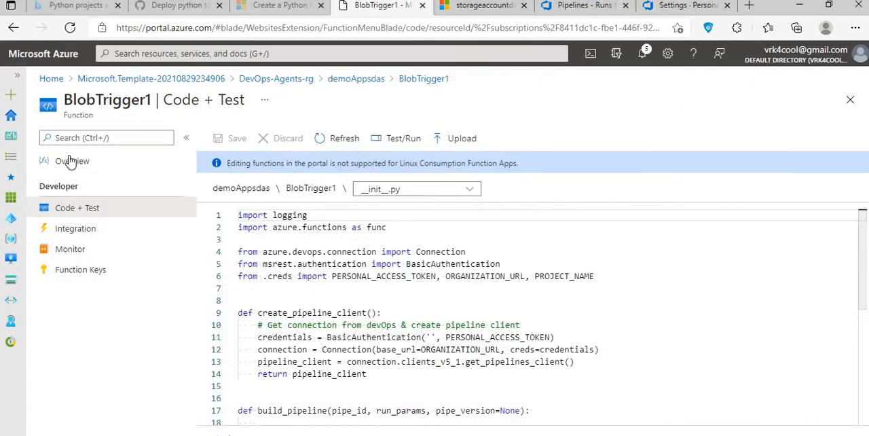
pyautogui.click(377, 79)
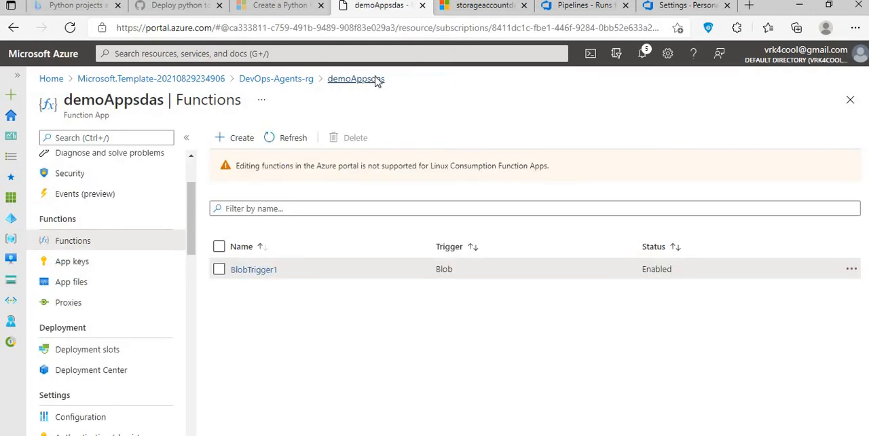
# - Check the deployment progress in Visual Studio Code, and look at demoAppsdas's application settings and Functions list in the browser
pyautogui.hotkey('alt', 'Tab')
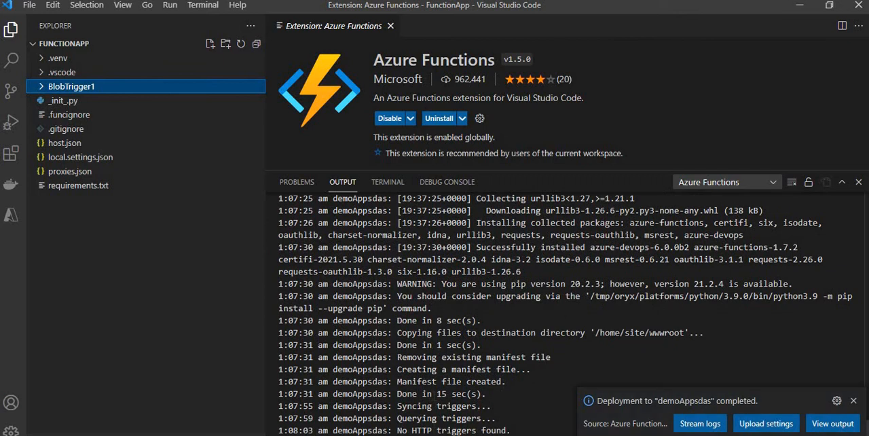
pyautogui.hotkey('alt', 'Tab')
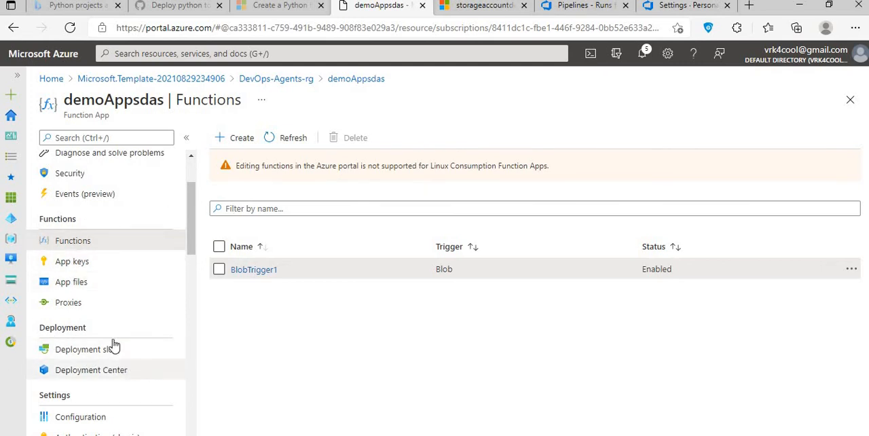
pyautogui.scroll(-2, 112, 339)
pyautogui.click(105, 281)
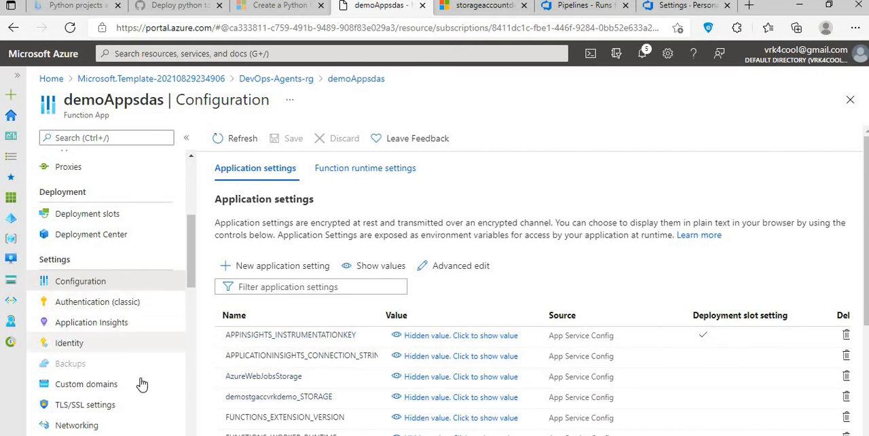
pyautogui.scroll(2, 84, 282)
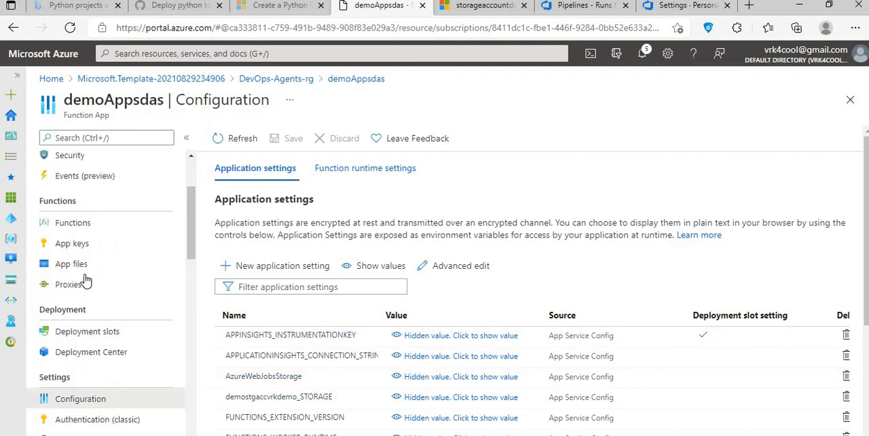
pyautogui.scroll(2, 85, 281)
pyautogui.click(81, 331)
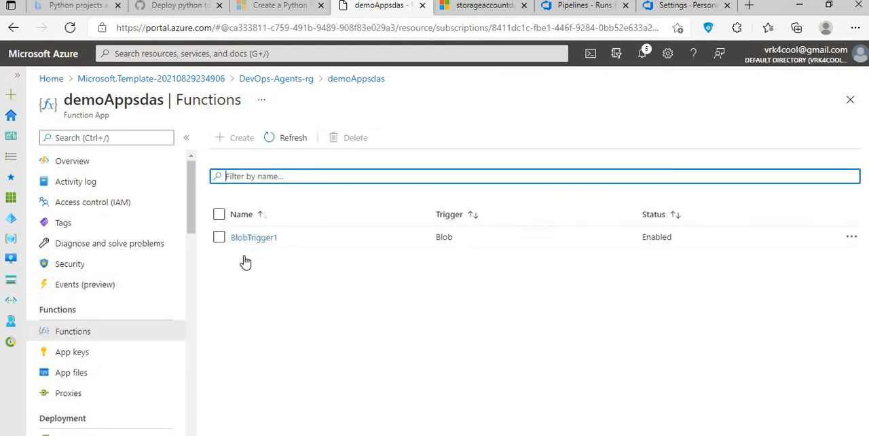
# - Open BlobTrigger1's code in the portal and view its __init__.py and creds.py files
pyautogui.click(254, 270)
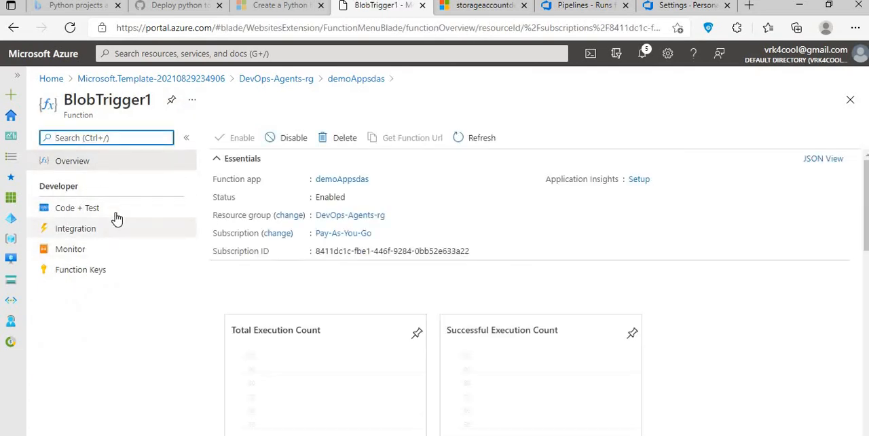
pyautogui.click(114, 213)
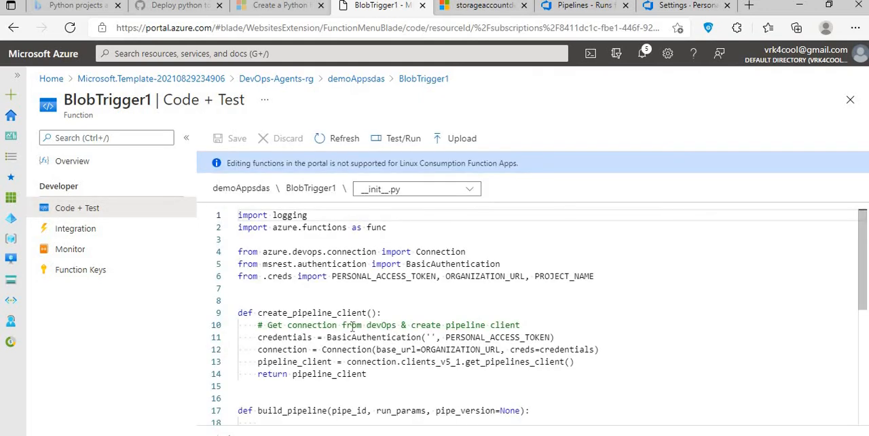
pyautogui.scroll(-5, 353, 328)
pyautogui.scroll(5, 353, 328)
pyautogui.click(415, 192)
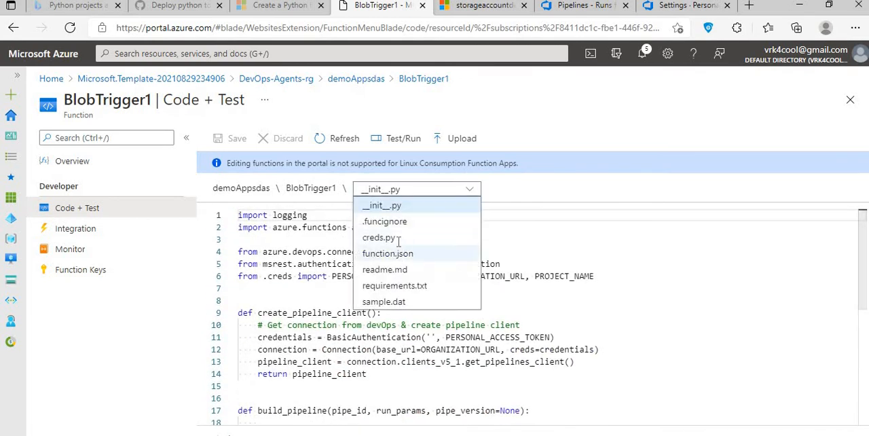
pyautogui.click(379, 237)
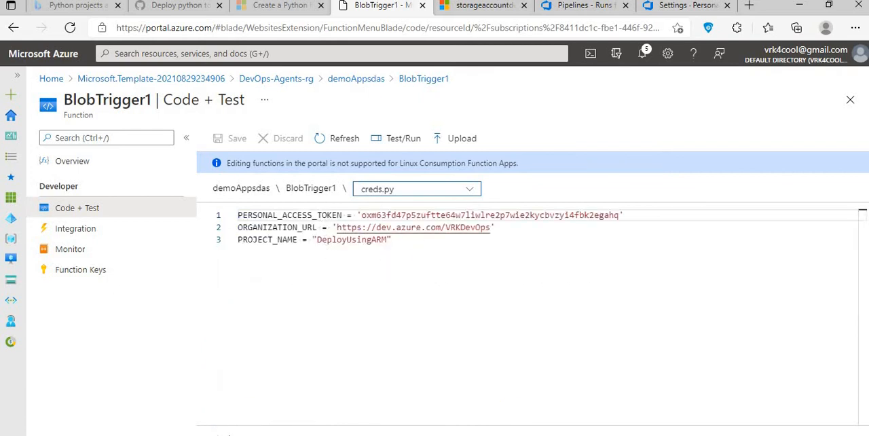
# - Review BlobTrigger1's integration diagram and its Azure Blob Storage trigger settings, and return to demoAppsdas's Functions list
pyautogui.click(95, 232)
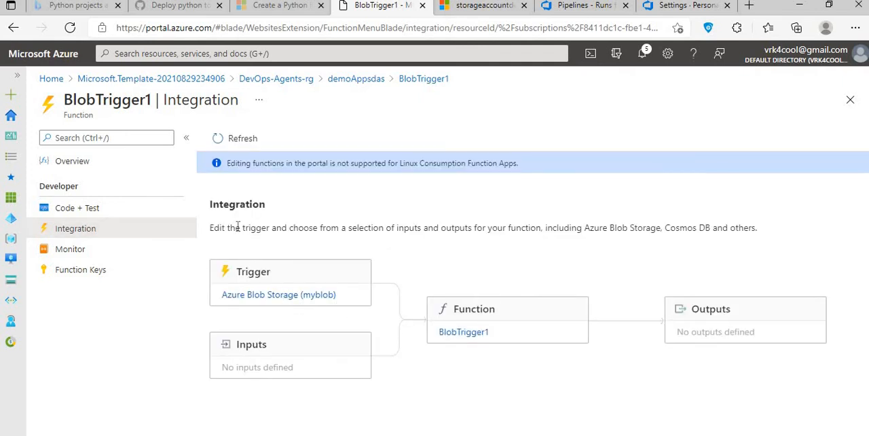
pyautogui.moveTo(235, 228); pyautogui.dragTo(723, 227)
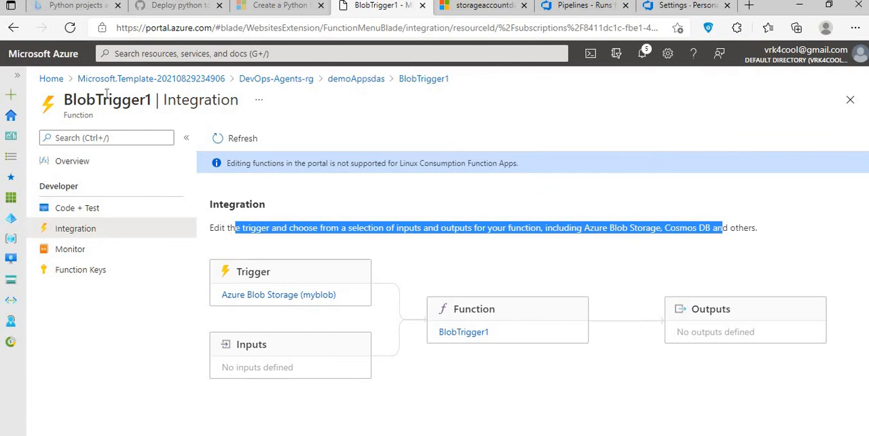
pyautogui.click(266, 299)
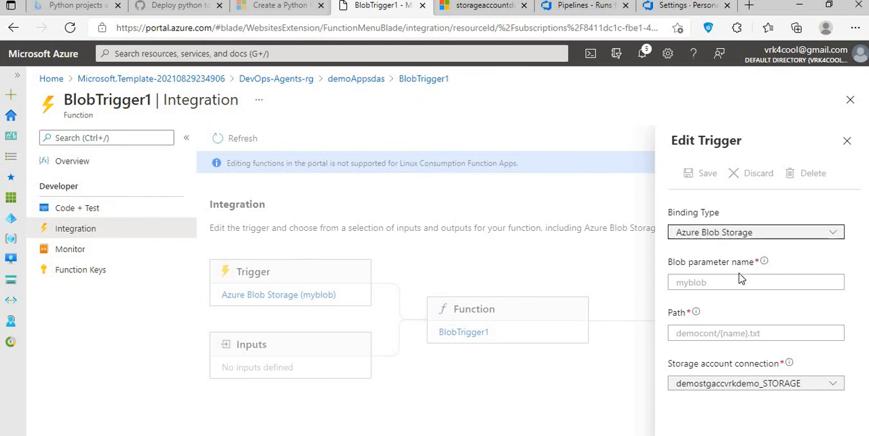
pyautogui.moveTo(764, 264)
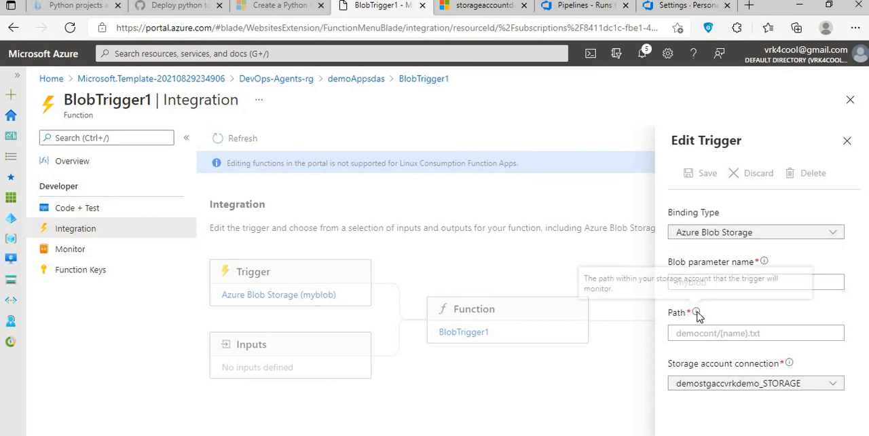
pyautogui.moveTo(697, 313)
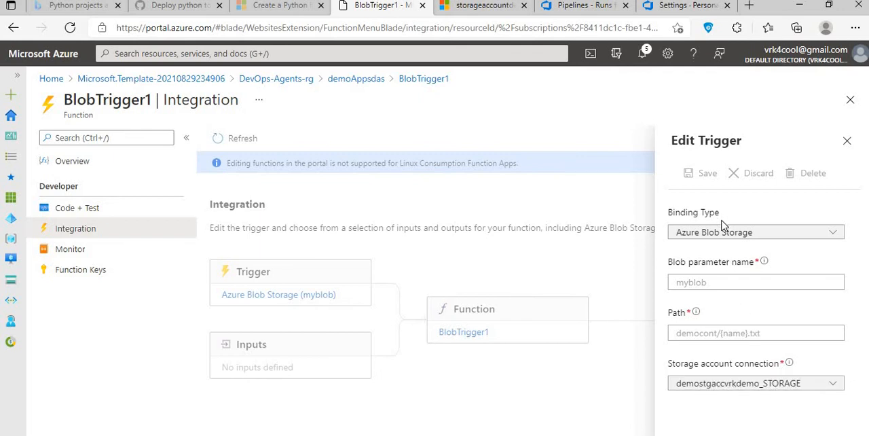
pyautogui.click(846, 140)
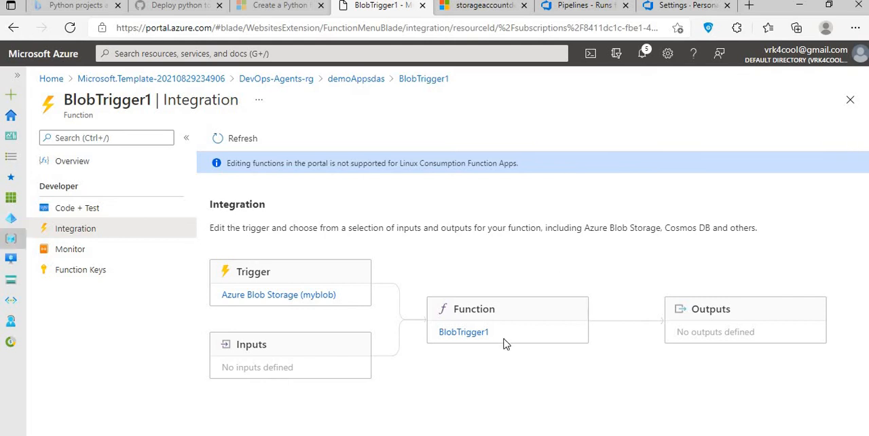
pyautogui.click(465, 331)
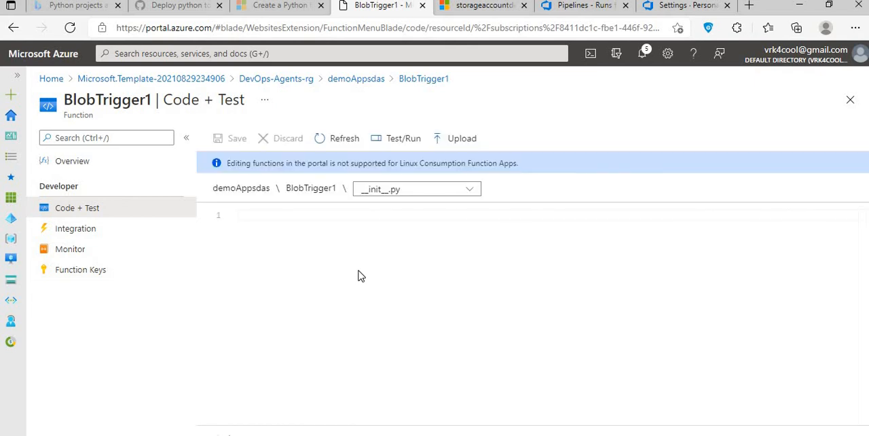
pyautogui.click(357, 80)
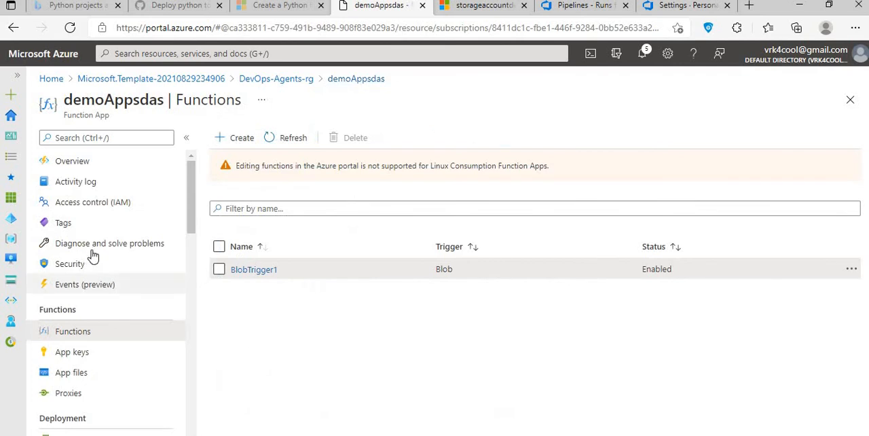
# - Review the previous runs of functionapptestpipeline in Azure DevOps and return to the DeployUsingARM project's pipelines list
pyautogui.click(589, 7)
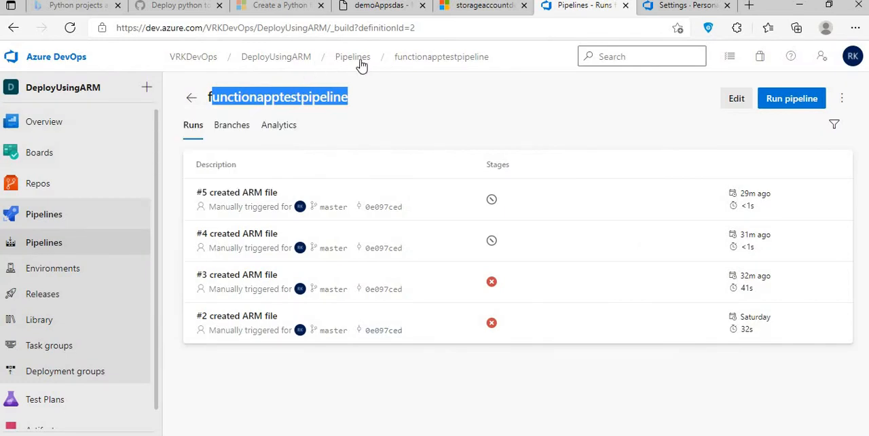
pyautogui.click(352, 59)
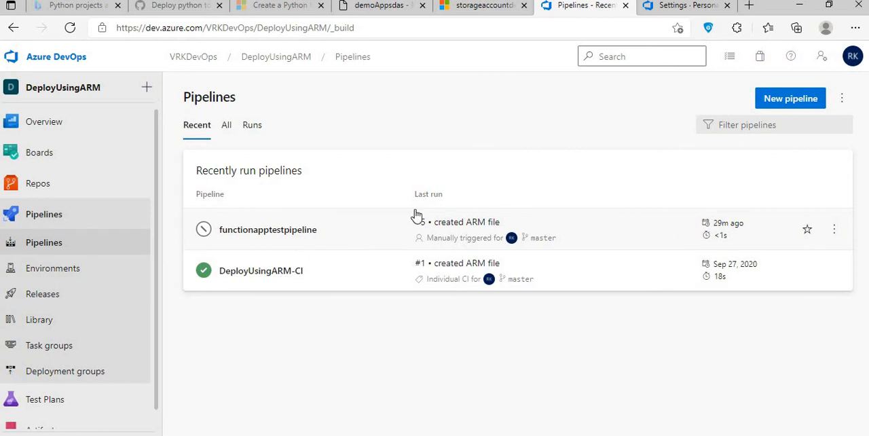
pyautogui.click(341, 242)
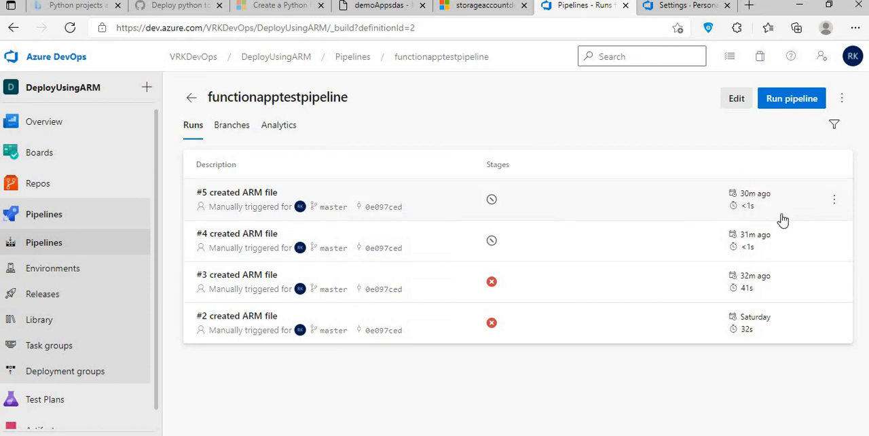
pyautogui.click(350, 57)
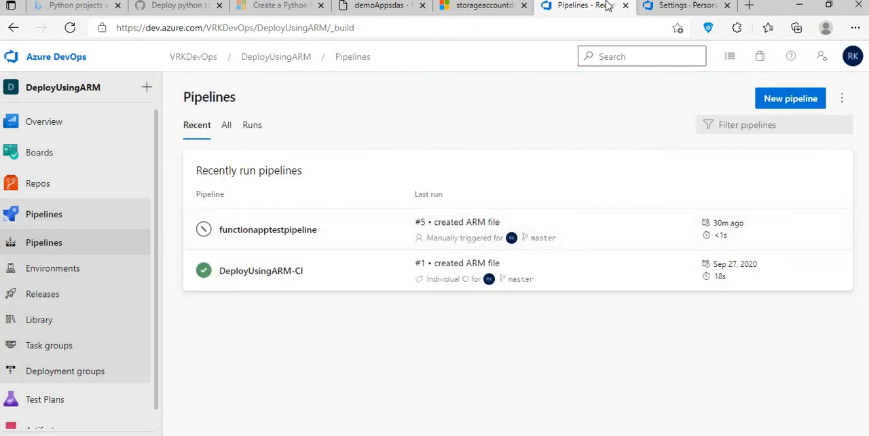
# - Move the Pipelines page into its own browser window and arrange it side by side with the storageaccountdevop8264 page
pyautogui.click(828, 5)
pyautogui.click(801, 7)
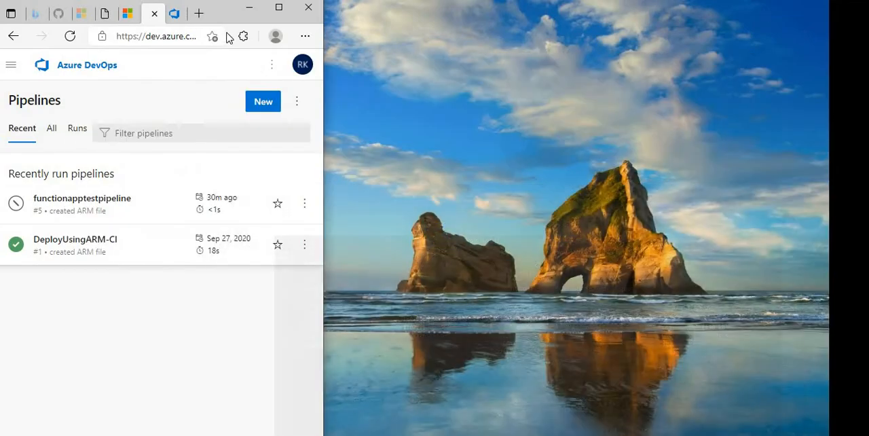
pyautogui.moveTo(153, 22); pyautogui.dragTo(415, 28)
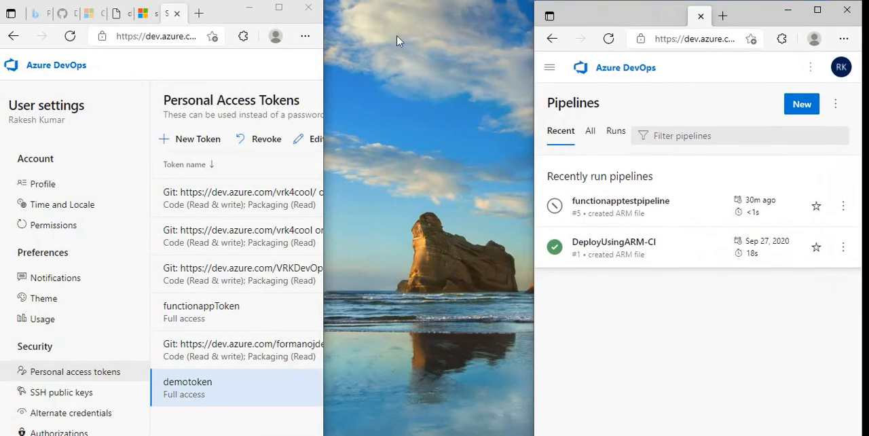
pyautogui.moveTo(353, 191); pyautogui.dragTo(343, 191)
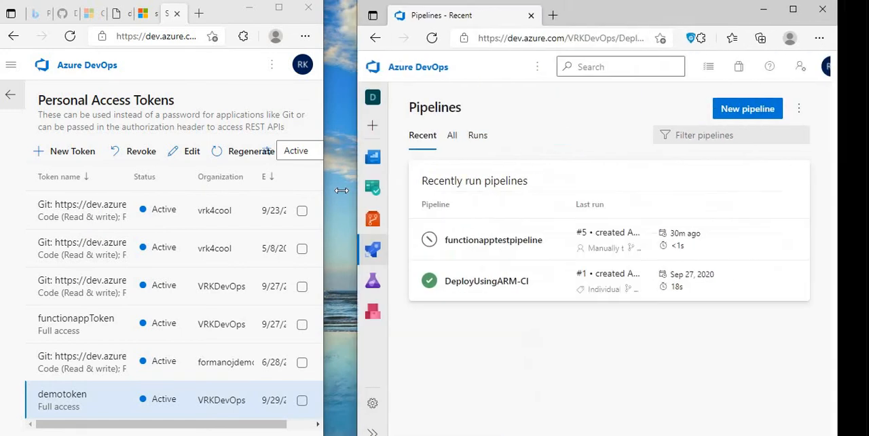
pyautogui.click(144, 19)
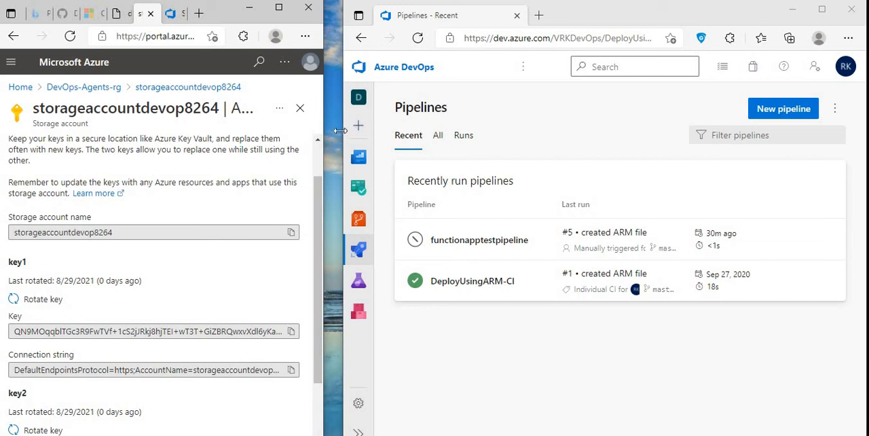
pyautogui.moveTo(341, 128); pyautogui.dragTo(469, 129)
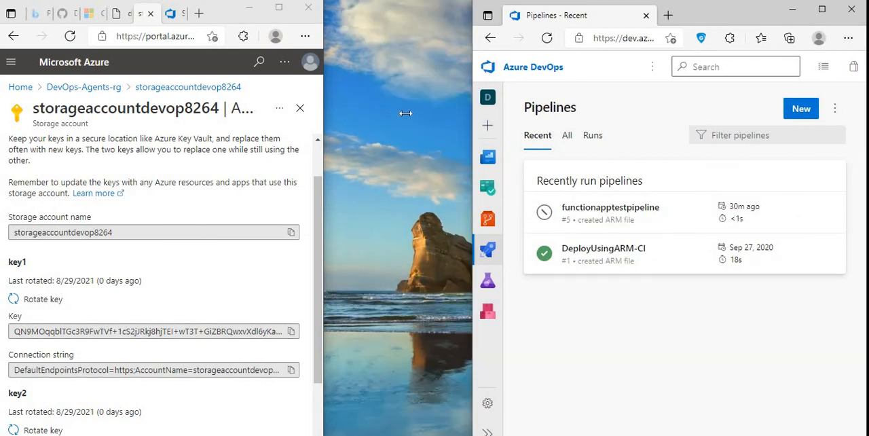
pyautogui.moveTo(324, 114); pyautogui.dragTo(461, 110)
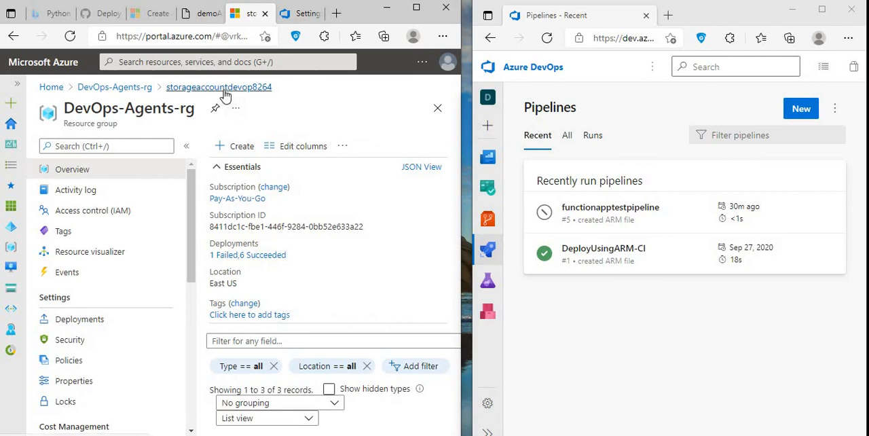
# - Open the list of blob containers in the storageaccountdevop8264 storage account
pyautogui.click(225, 94)
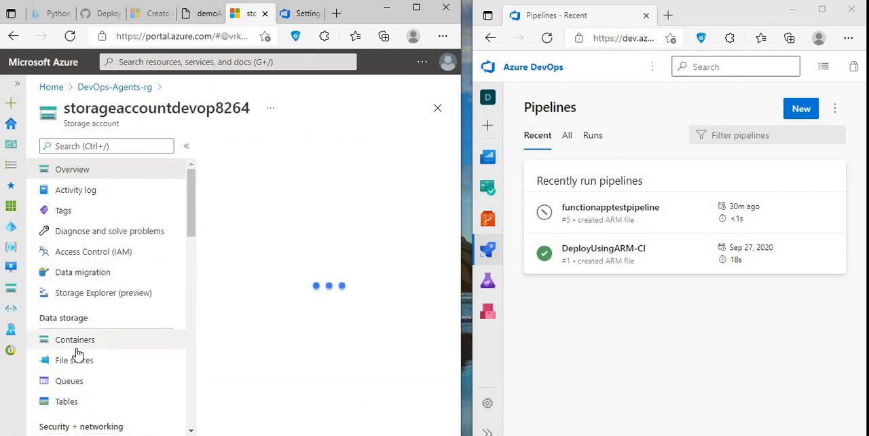
pyautogui.click(76, 344)
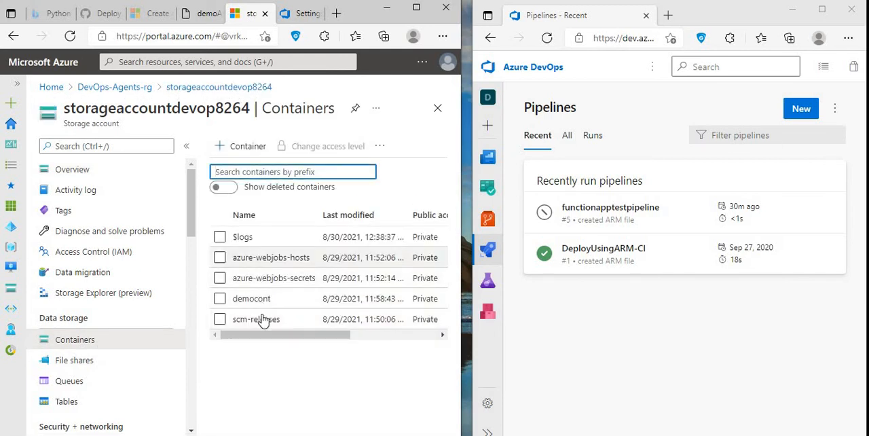
# - Open the test.txt blob in the democont container for editing, change its time to 1:11am, and save it
pyautogui.click(258, 304)
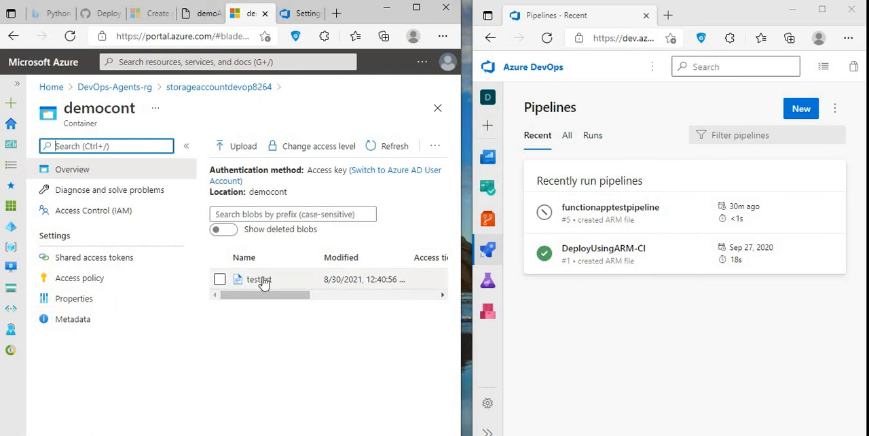
pyautogui.click(261, 281)
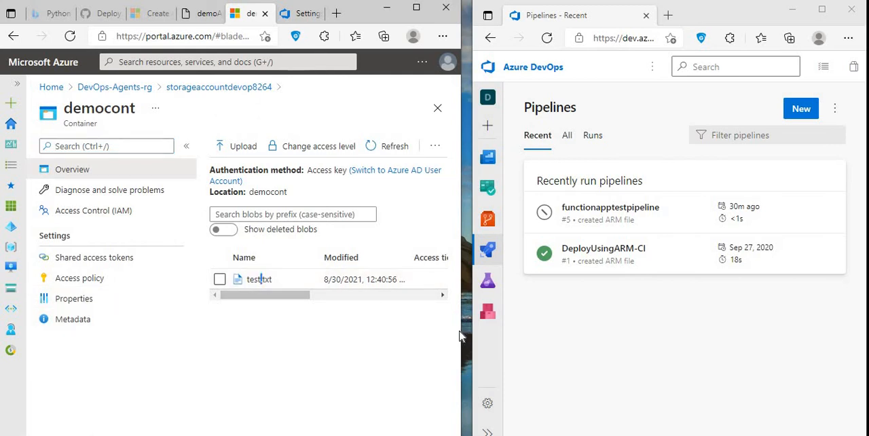
pyautogui.moveTo(460, 331); pyautogui.dragTo(728, 313)
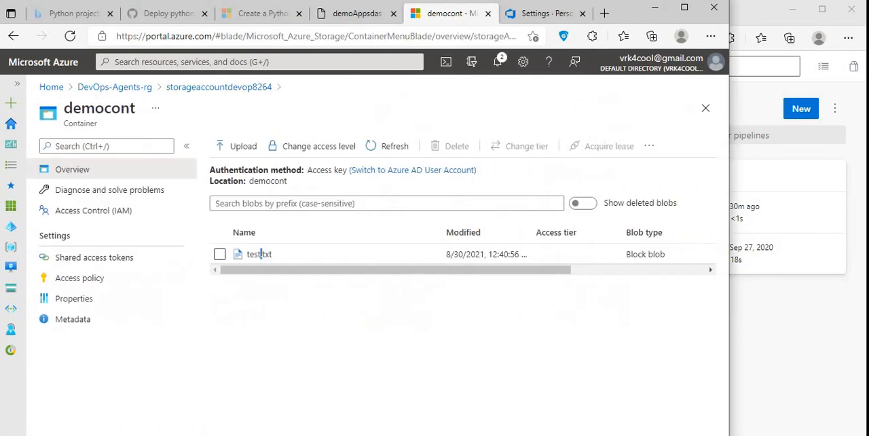
pyautogui.click(250, 256)
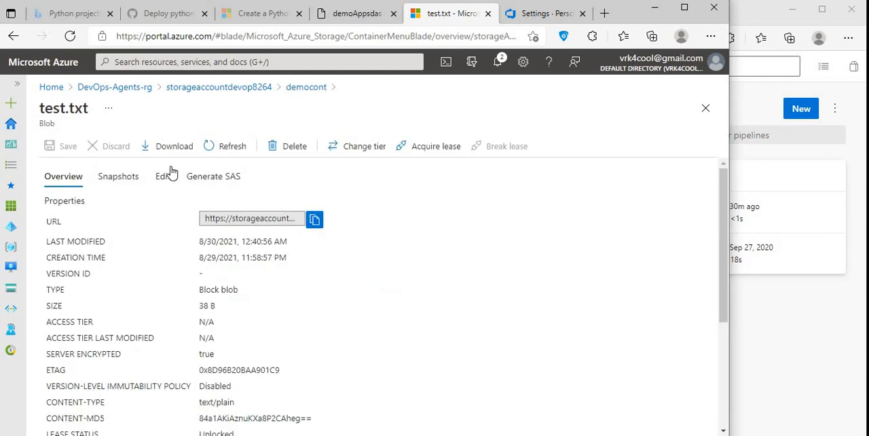
pyautogui.click(165, 176)
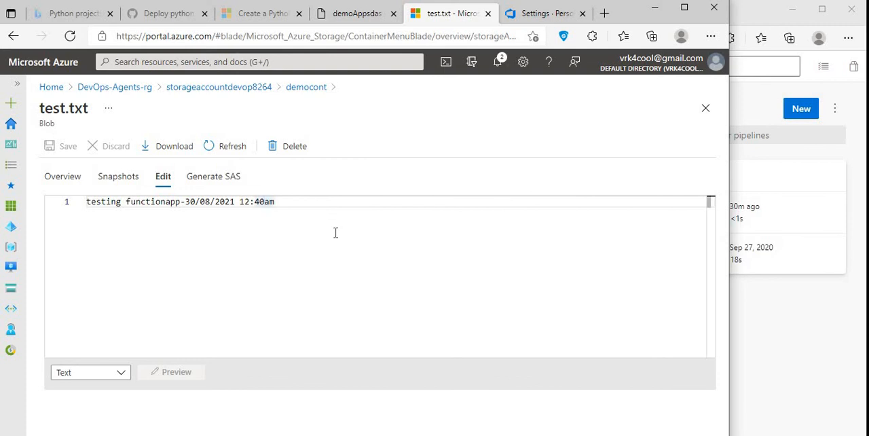
pyautogui.press('BackSpace')
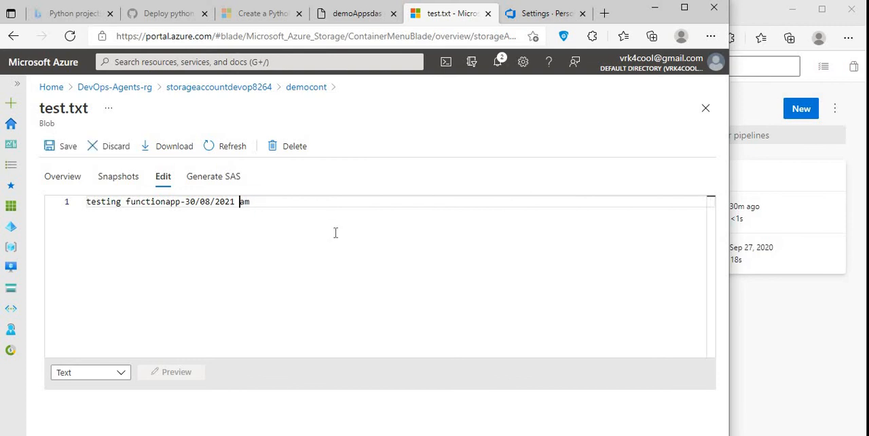
pyautogui.write('11')
pyautogui.click(50, 150)
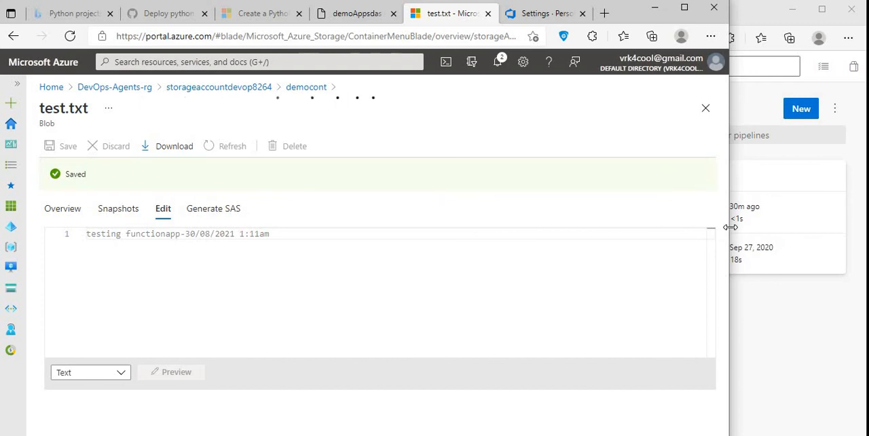
# - Place the portal window beside the Pipelines page again, refresh the pipelines list, and open functionapptestpipeline's newest run
pyautogui.moveTo(732, 226); pyautogui.dragTo(442, 247)
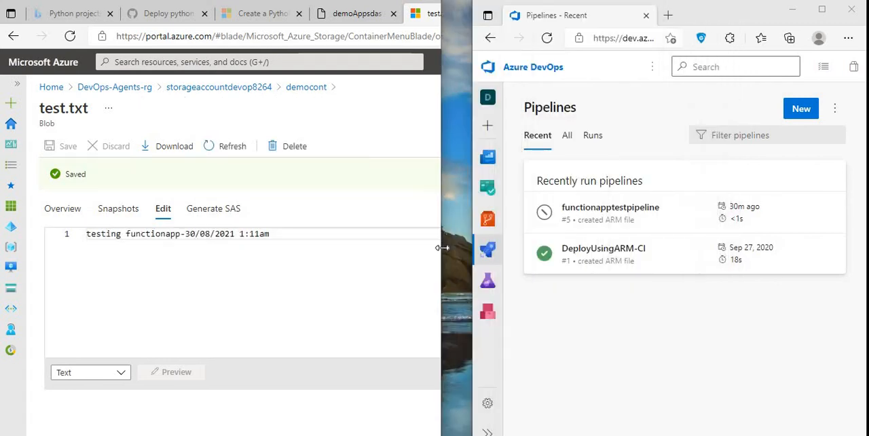
pyautogui.click(547, 38)
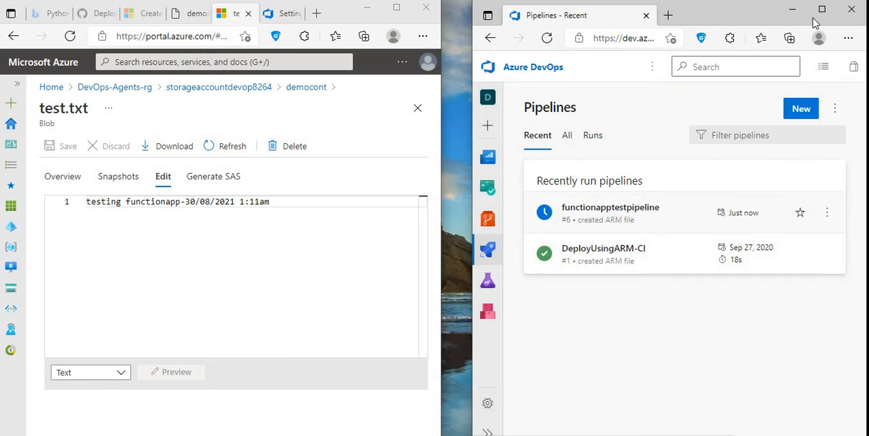
pyautogui.click(648, 225)
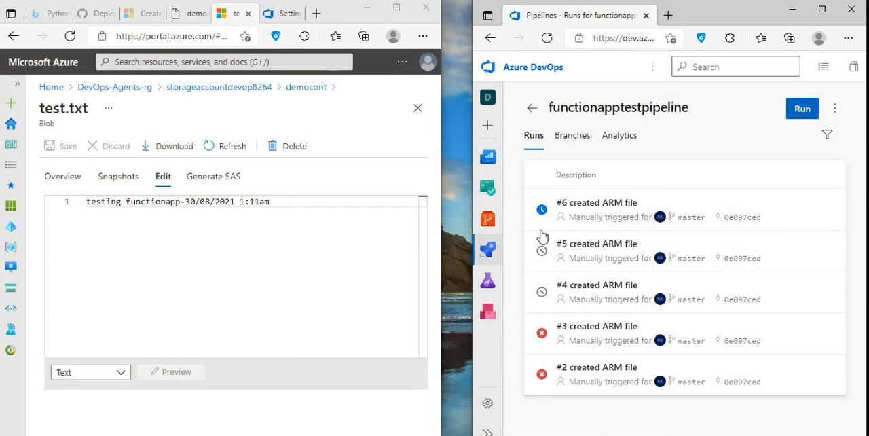
pyautogui.click(595, 198)
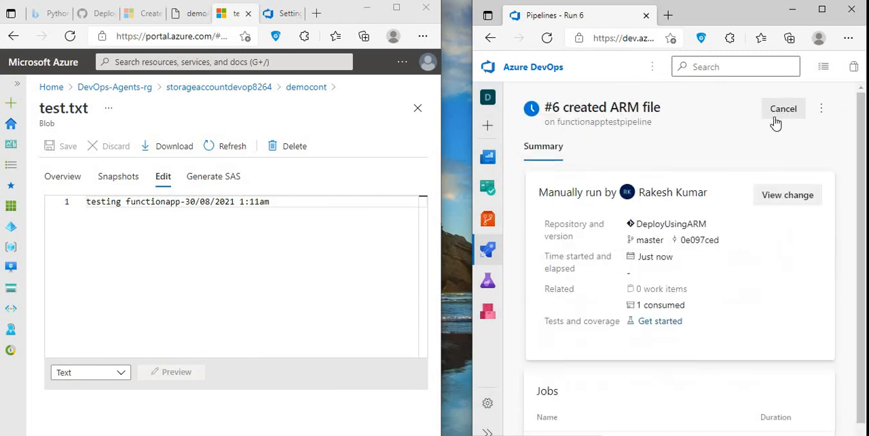
# - Cancel the open functionapptestpipeline run and return to the list of recently run pipelines
pyautogui.click(778, 113)
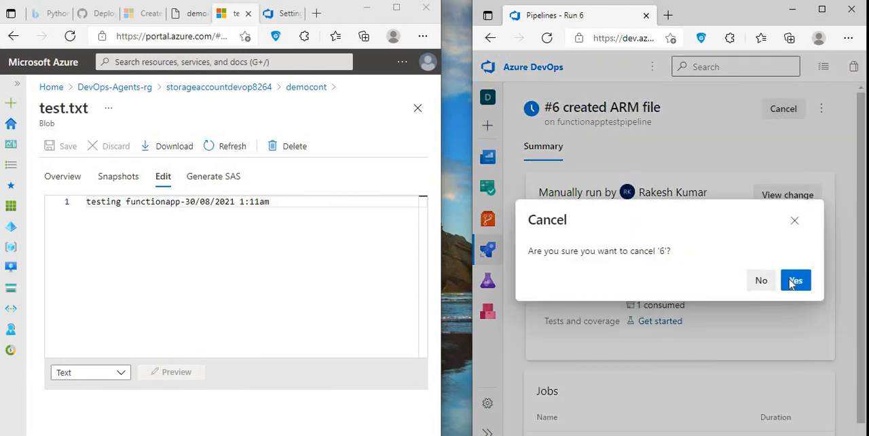
pyautogui.click(788, 282)
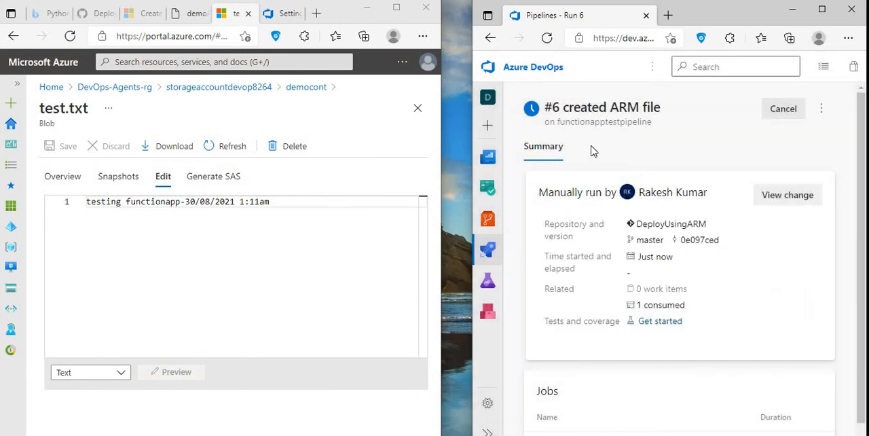
pyautogui.click(490, 38)
pyautogui.click(491, 39)
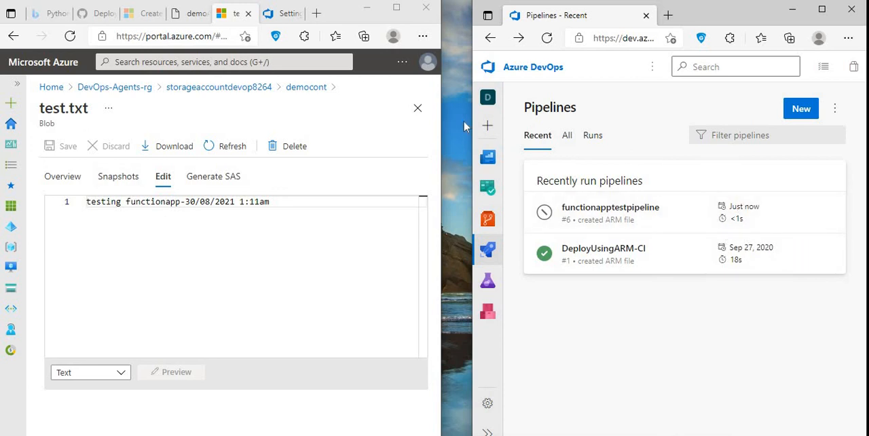
# - Reopen test.txt from democont, change its time to 1:12am, and save it after refreshing the Pipelines page
pyautogui.click(416, 110)
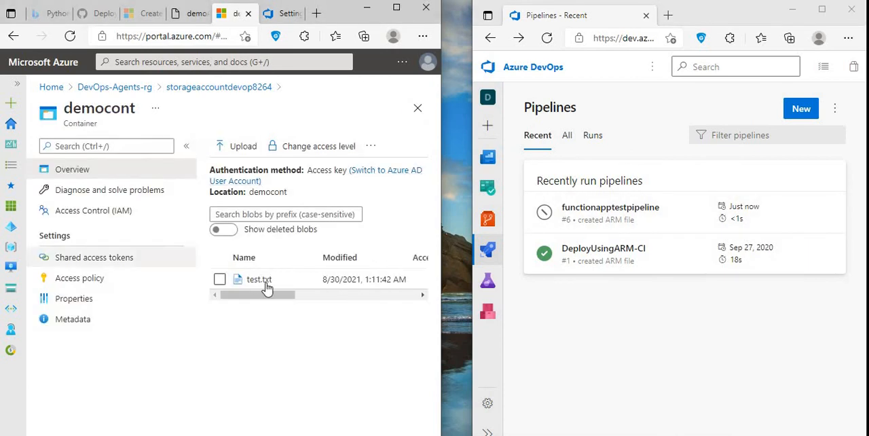
pyautogui.click(266, 284)
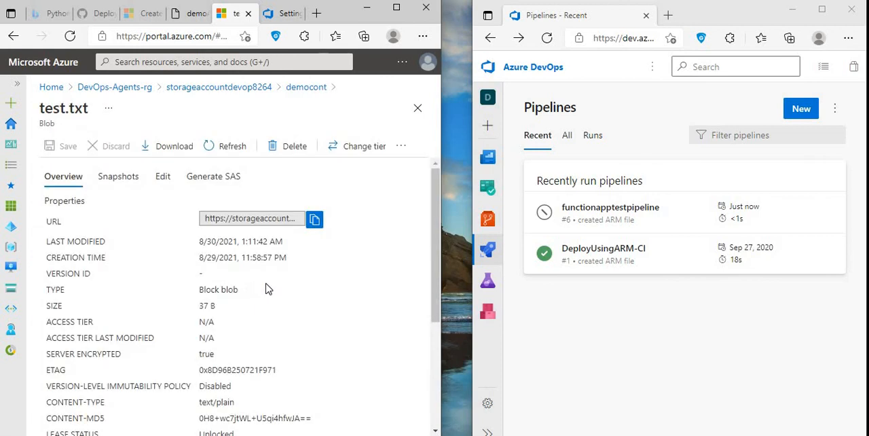
pyautogui.click(166, 178)
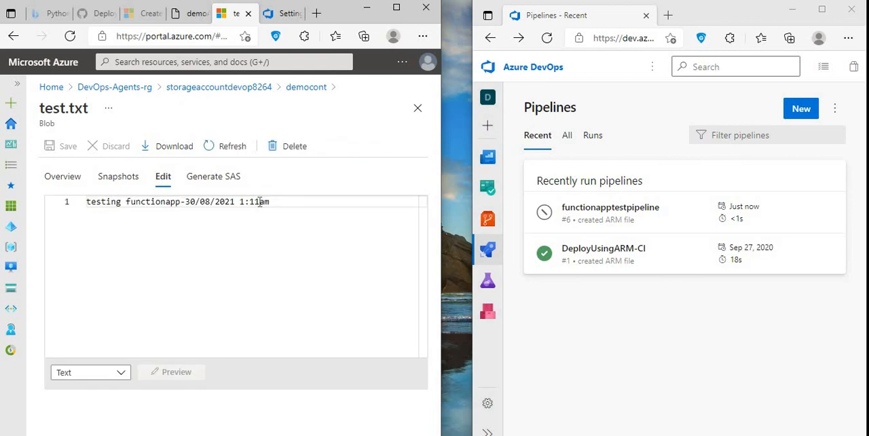
pyautogui.press('BackSpace')
pyautogui.write('2')
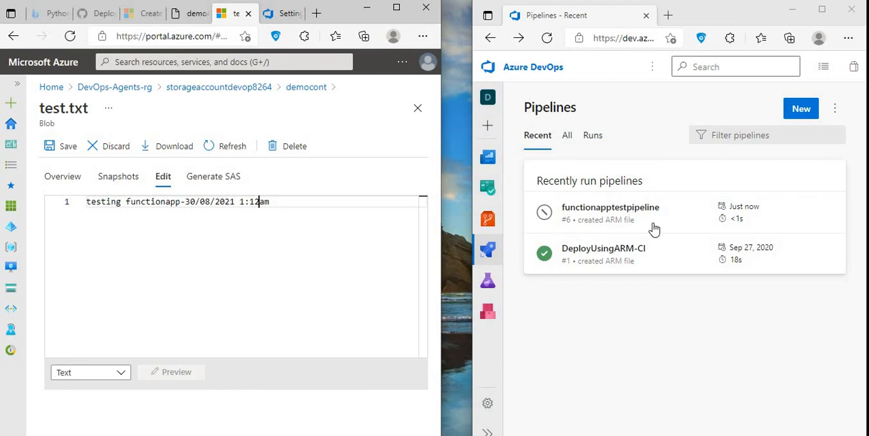
pyautogui.click(547, 38)
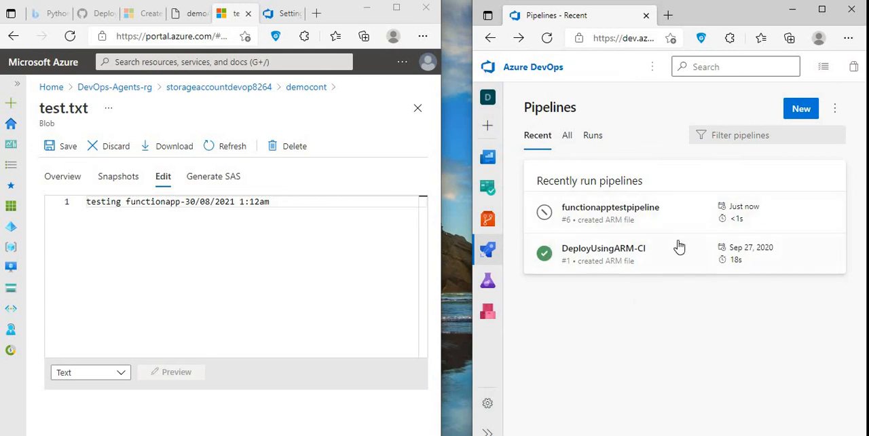
pyautogui.click(68, 146)
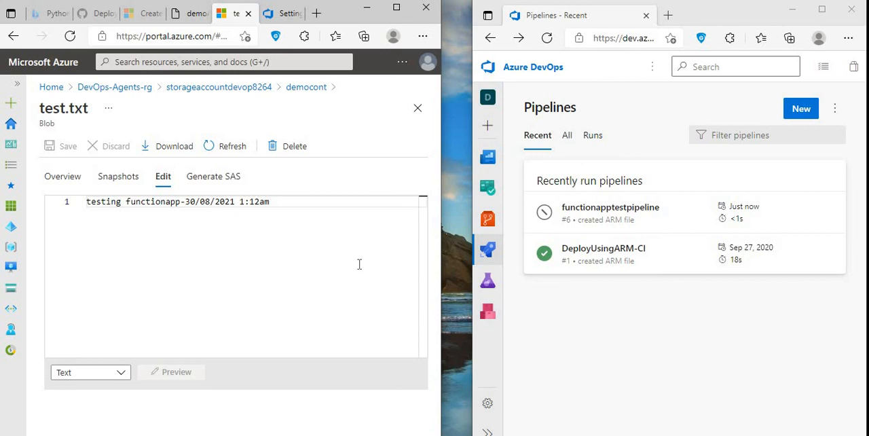
# - Refresh the pipelines list, cancel functionapptestpipeline's newly triggered run, and return to that pipeline's runs
pyautogui.click(547, 41)
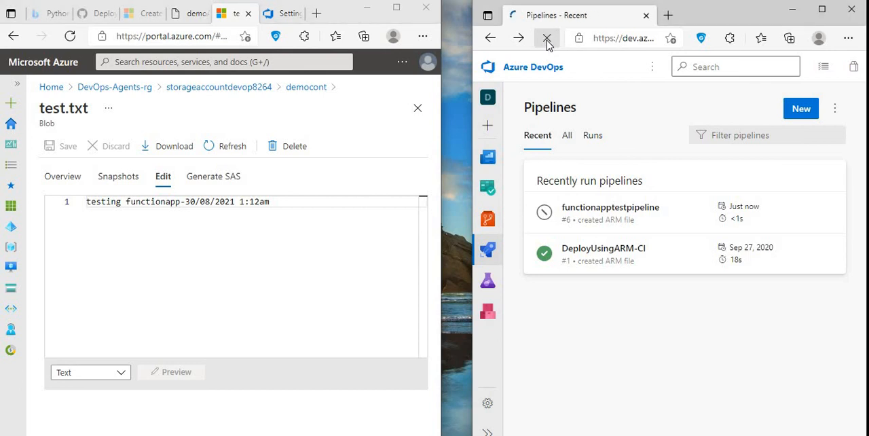
pyautogui.click(657, 217)
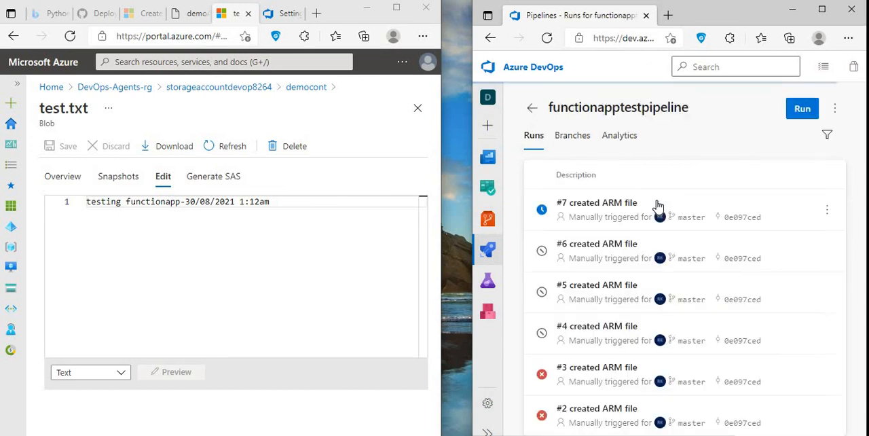
pyautogui.click(588, 211)
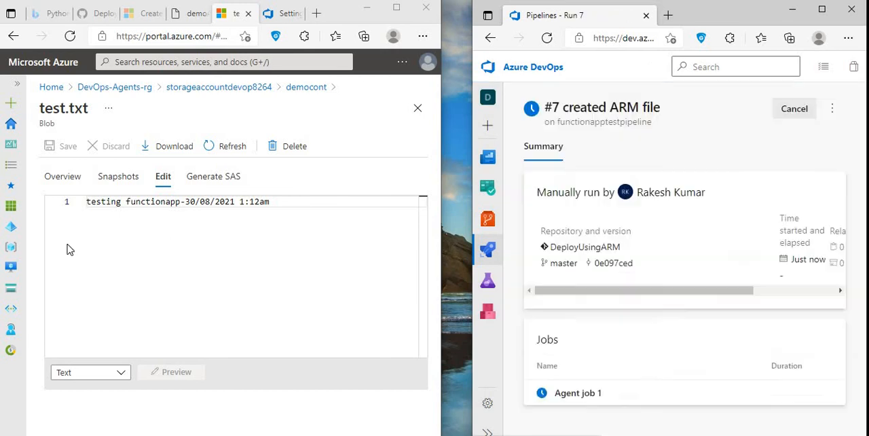
pyautogui.click(792, 110)
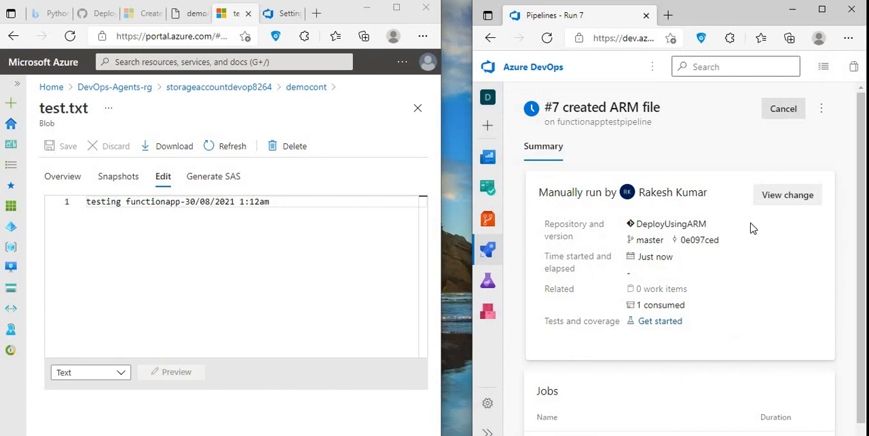
pyautogui.click(794, 282)
pyautogui.click(491, 39)
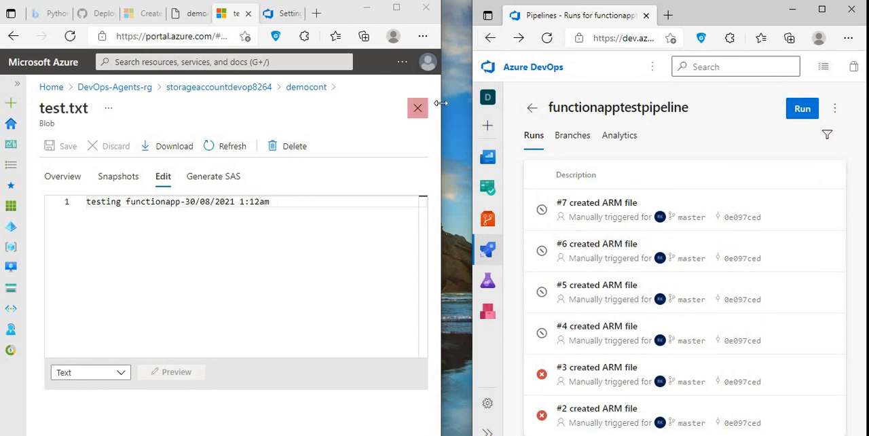
# - Maximize the Azure portal window and close the test.txt blob to return to the democont container
pyautogui.moveTo(441, 109); pyautogui.dragTo(710, 108)
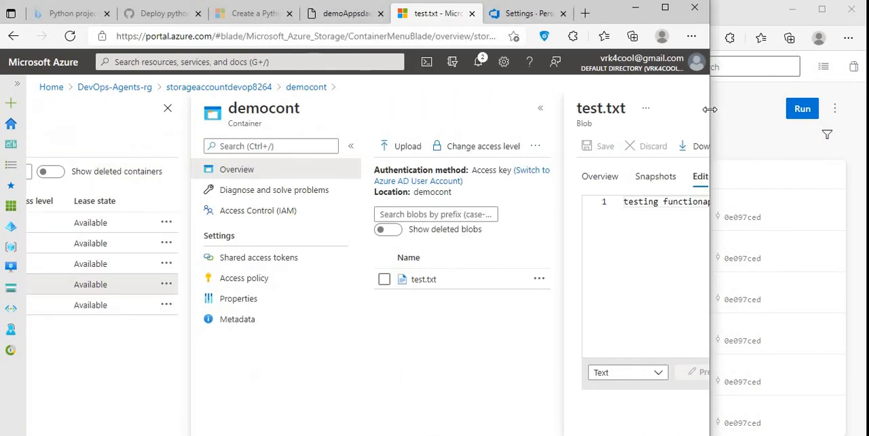
pyautogui.click(665, 9)
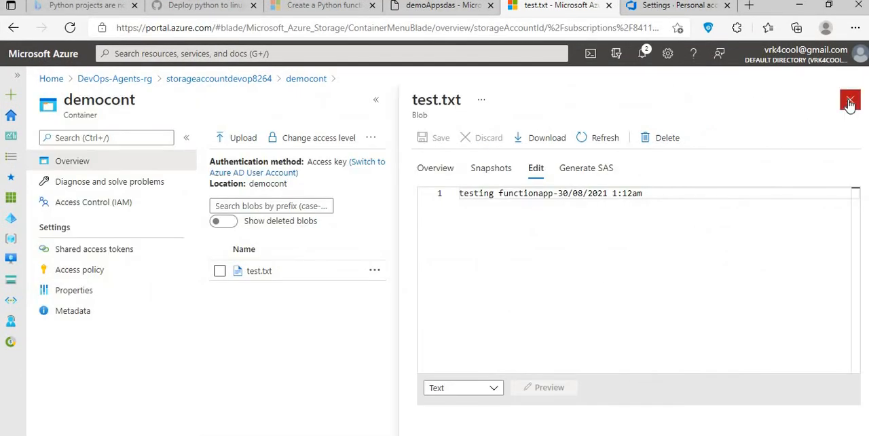
pyautogui.click(848, 100)
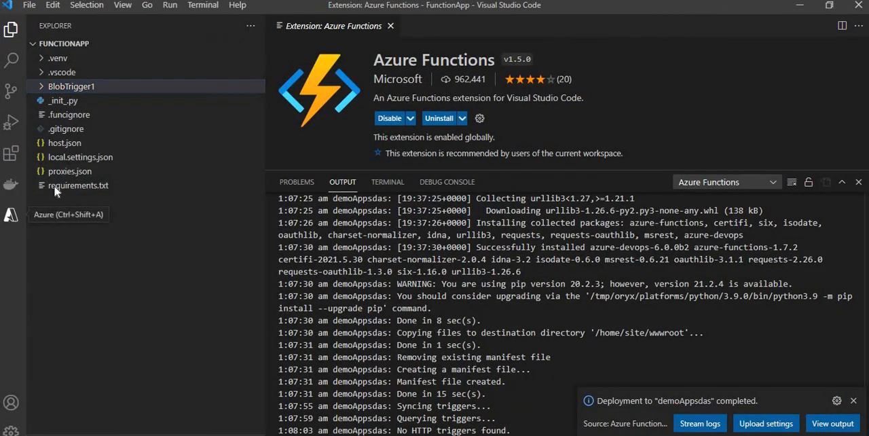
# - Check the Azure extension's function apps in Visual Studio Code, and switch back to the browser
pyautogui.click(11, 214)
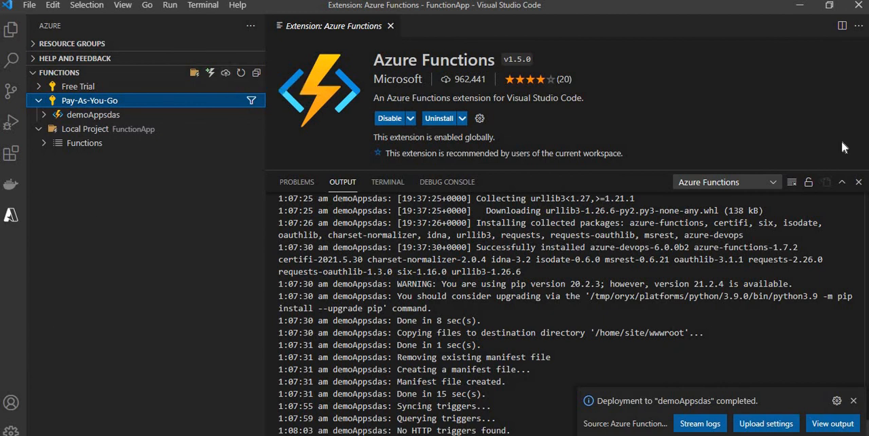
pyautogui.click(800, 7)
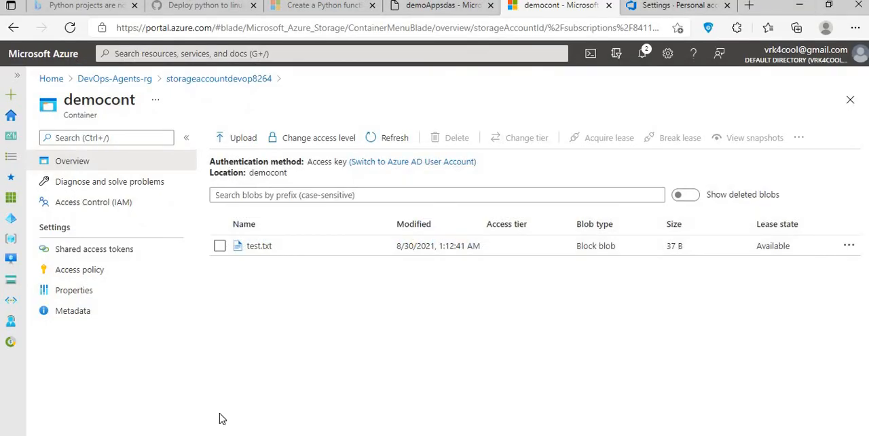
# - Switch to the demoAppsdas function app and open its Application Insights settings
pyautogui.click(441, 6)
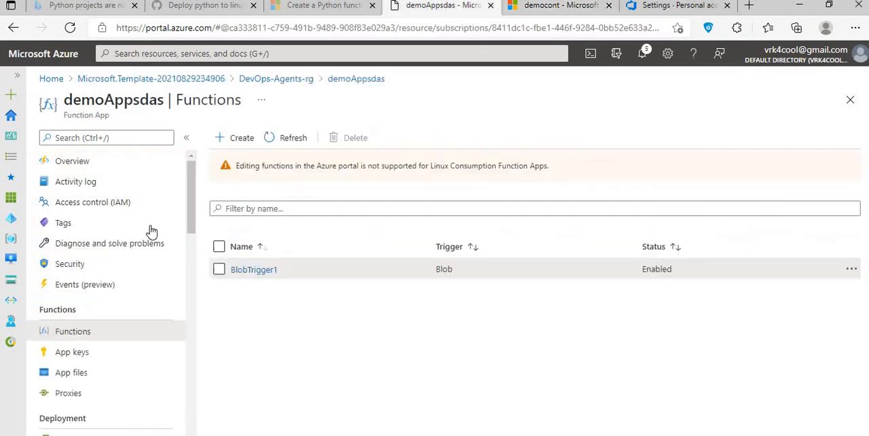
pyautogui.scroll(-3, 100, 350)
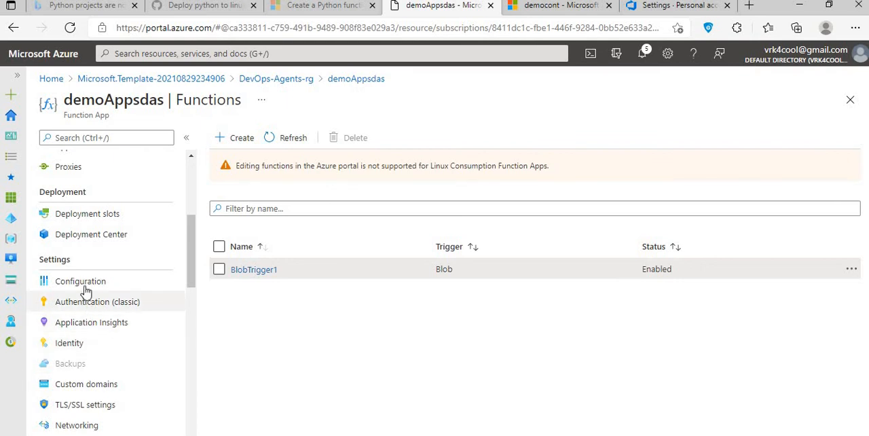
pyautogui.scroll(-2, 85, 339)
pyautogui.scroll(-1, 102, 231)
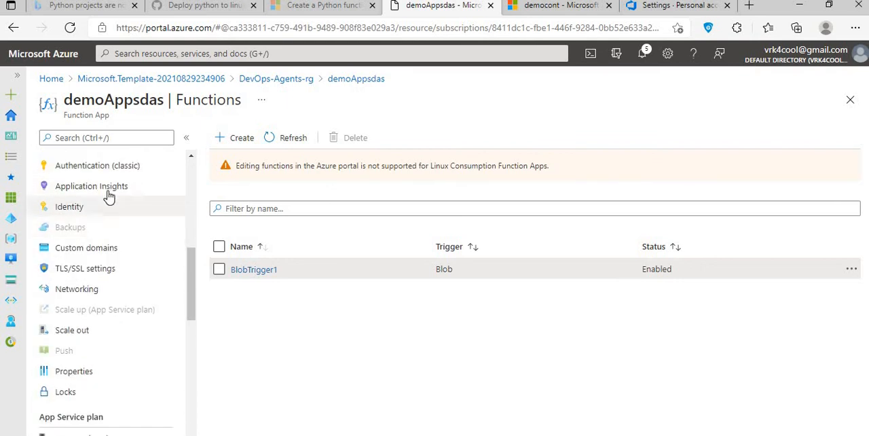
pyautogui.click(106, 189)
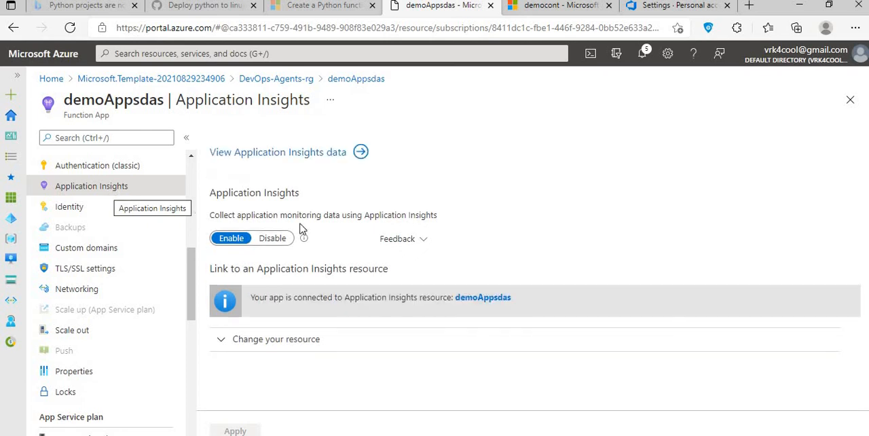
# - Open the linked demoAppsdas Application Insights resource, look over its investigation and monitoring options, and return to the function app
pyautogui.click(499, 299)
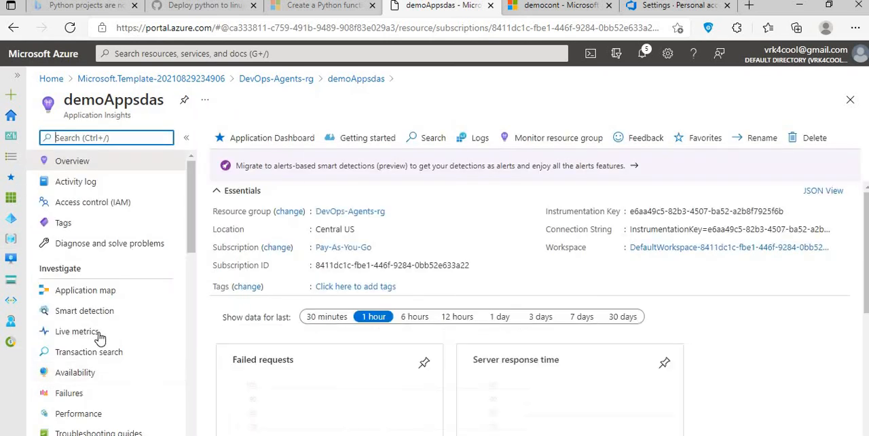
pyautogui.scroll(-2, 92, 312)
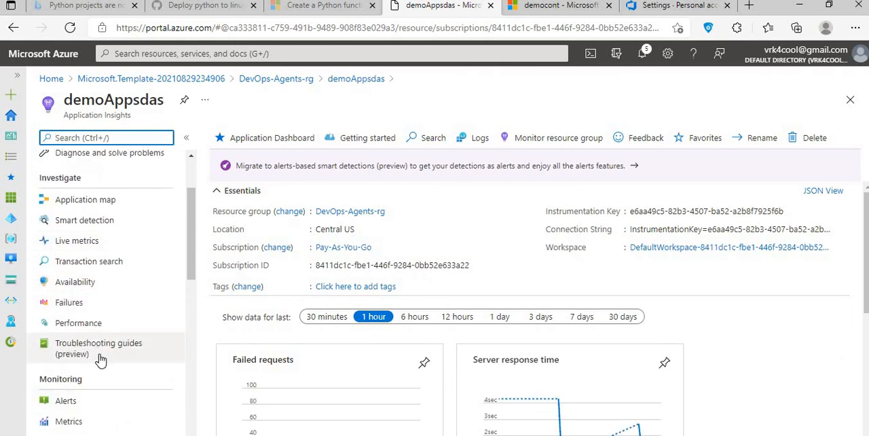
pyautogui.scroll(2, 99, 363)
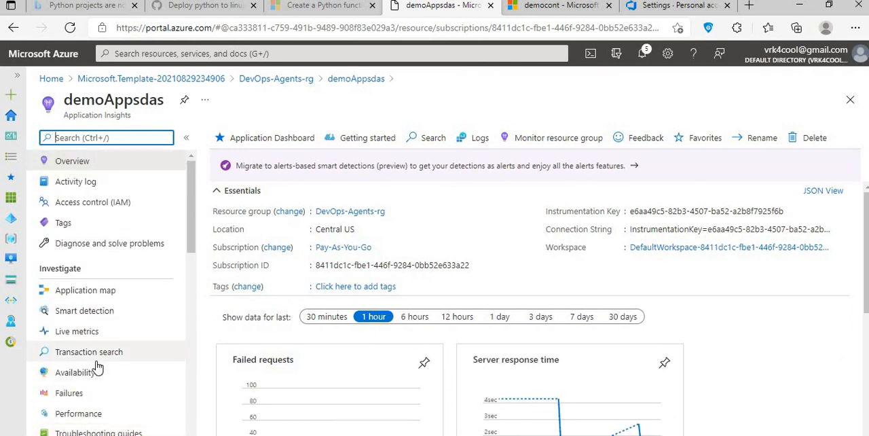
pyautogui.click(377, 80)
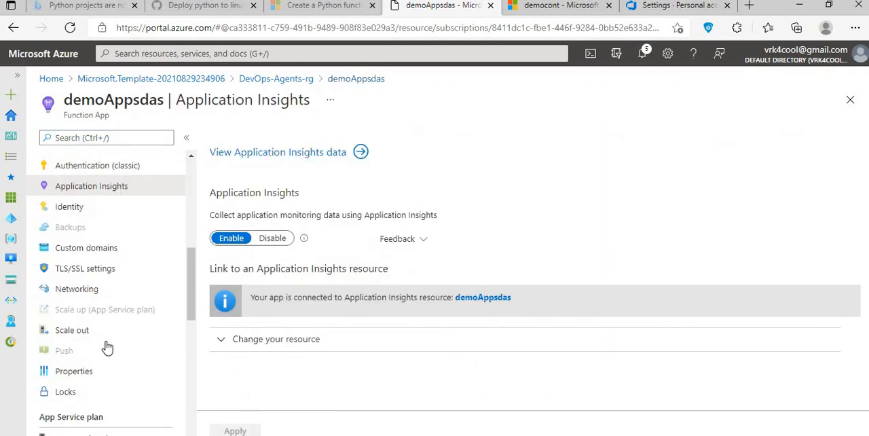
# - Display the demoAppsdas function app's functions, and check the Azure DevOps personal access tokens page before returning to that list
pyautogui.scroll(4, 105, 333)
pyautogui.scroll(1, 105, 334)
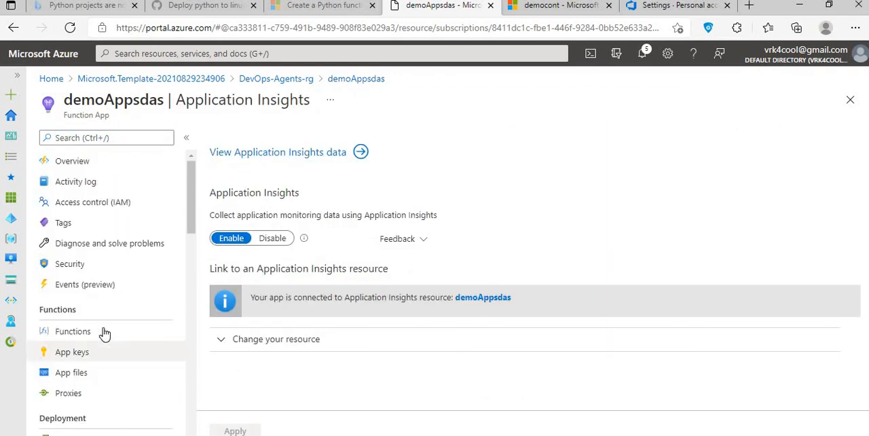
pyautogui.click(104, 332)
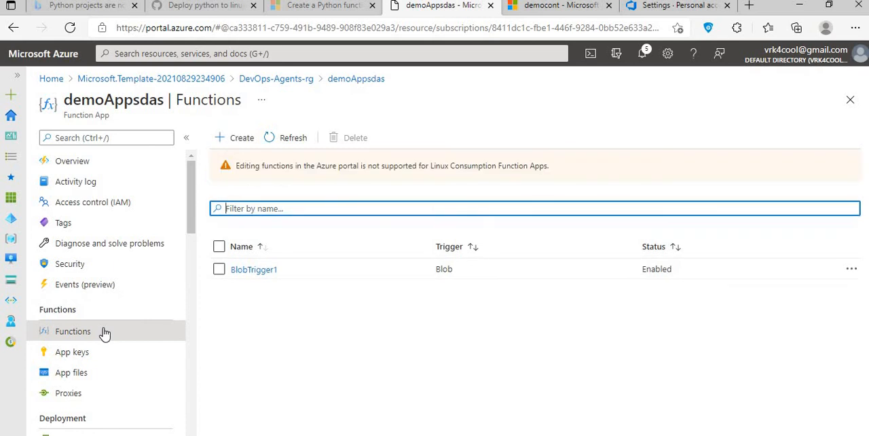
pyautogui.click(683, 9)
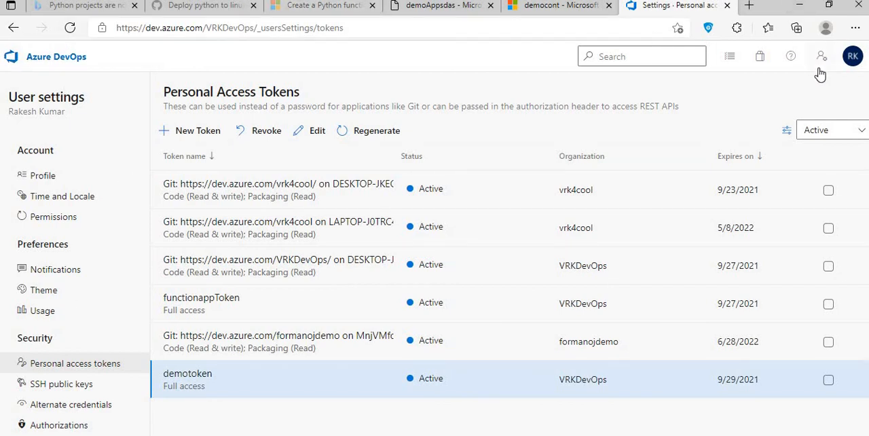
pyautogui.click(423, 7)
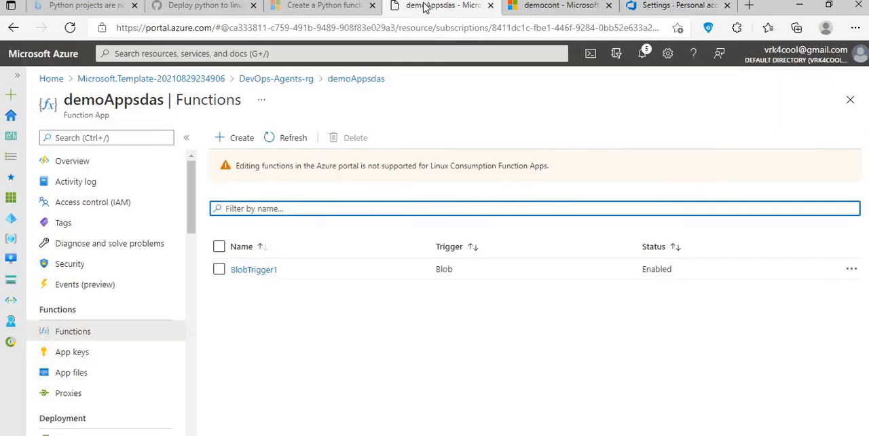